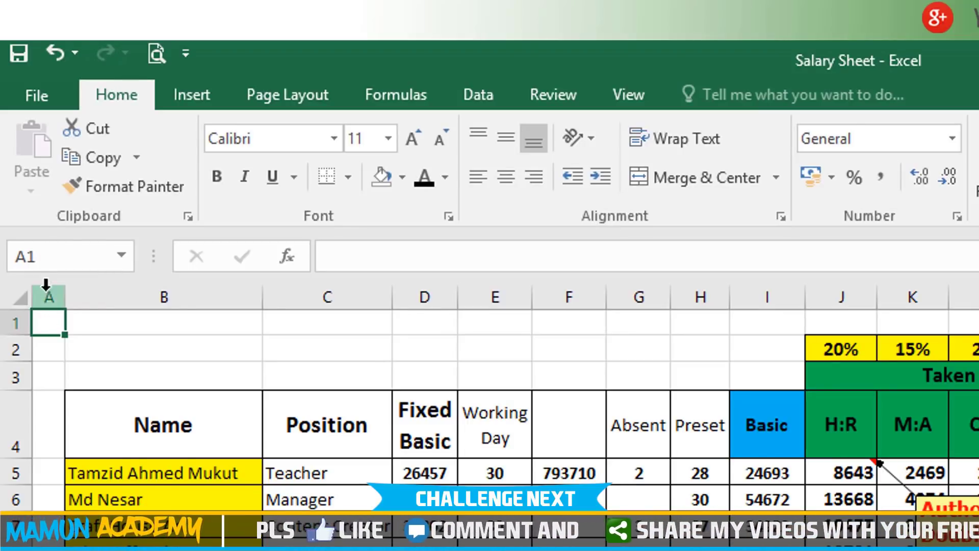
# - Practise selecting column A, row 1, cell E2, column E and row 2
pyautogui.click(46, 289)
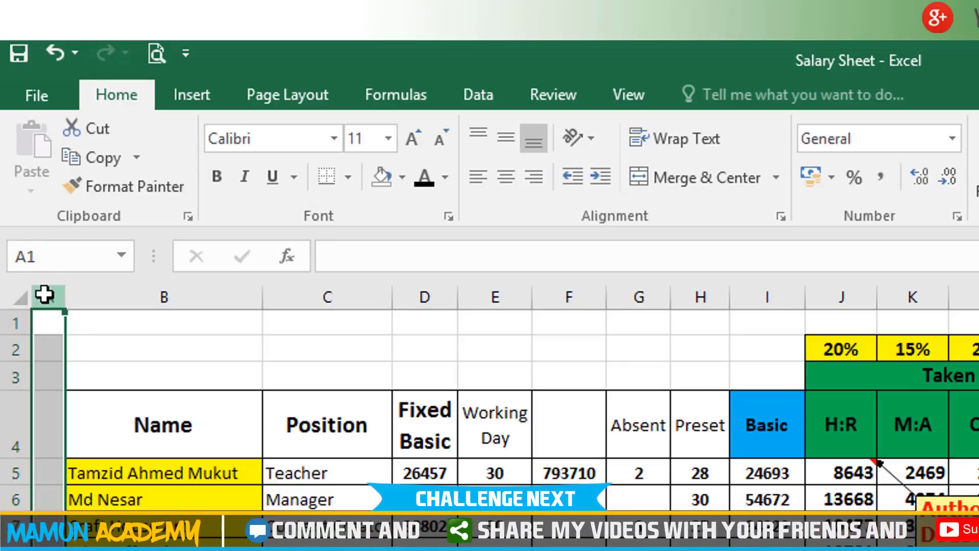
pyautogui.click(28, 323)
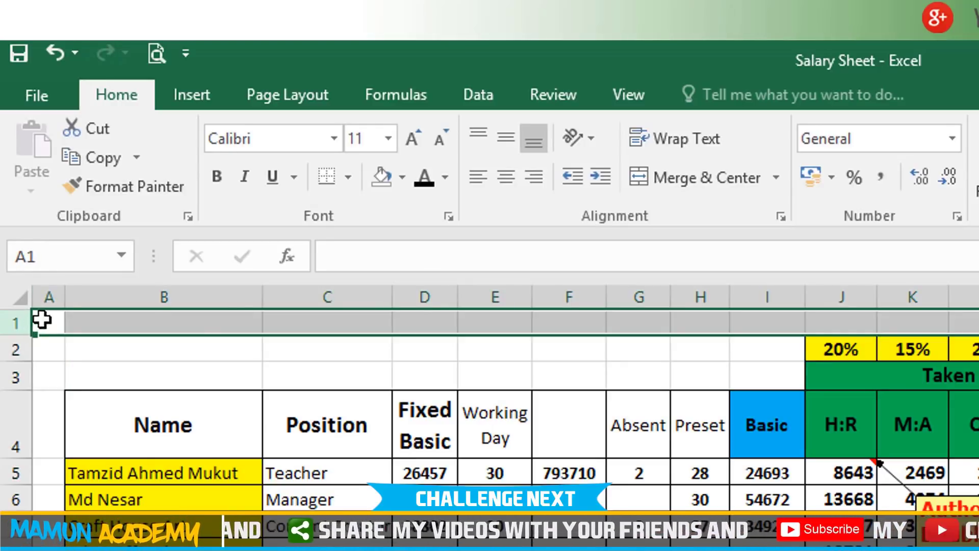
pyautogui.click(42, 319)
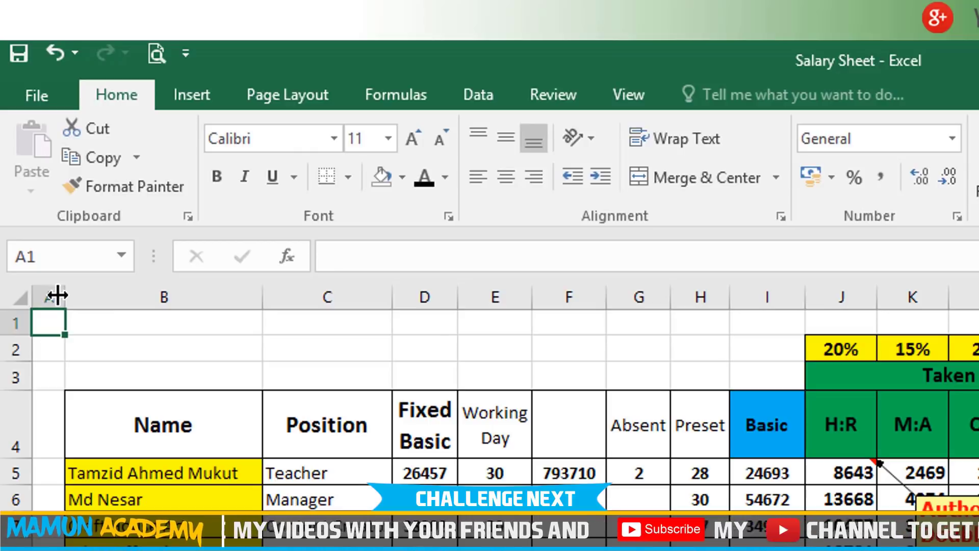
pyautogui.click(50, 295)
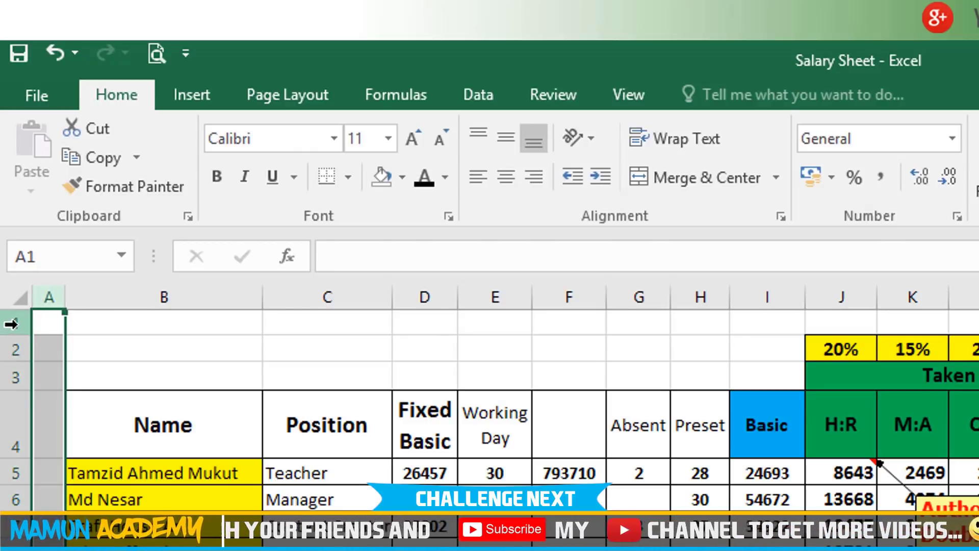
pyautogui.click(40, 323)
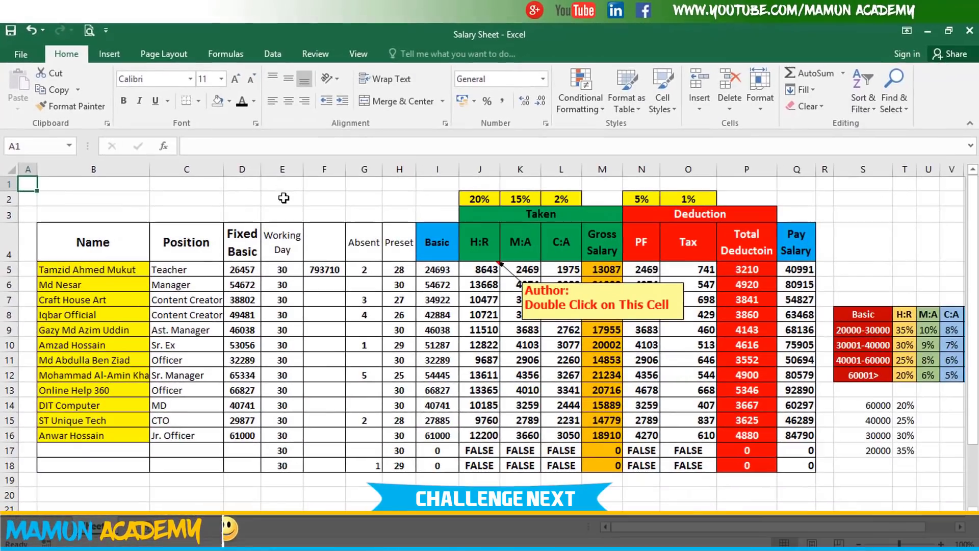
pyautogui.click(296, 207)
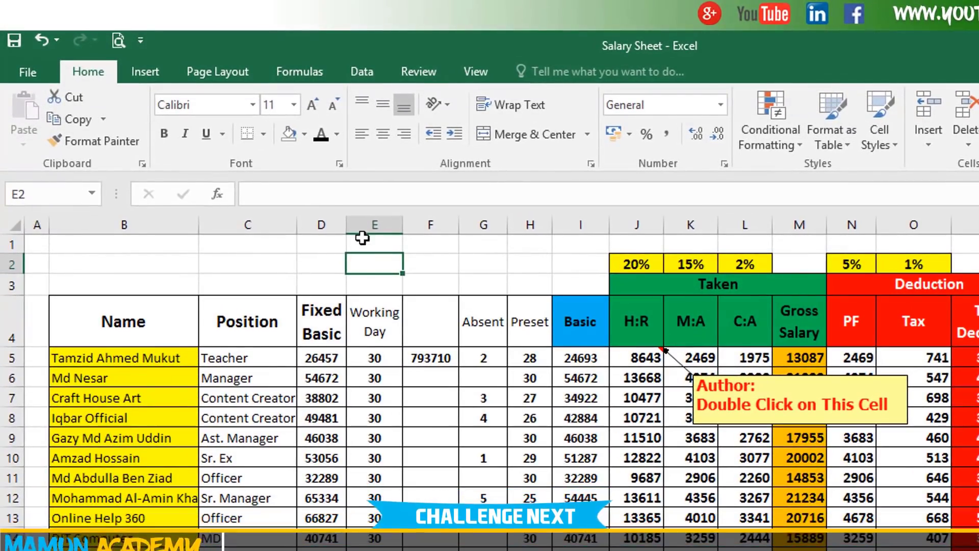
pyautogui.click(378, 217)
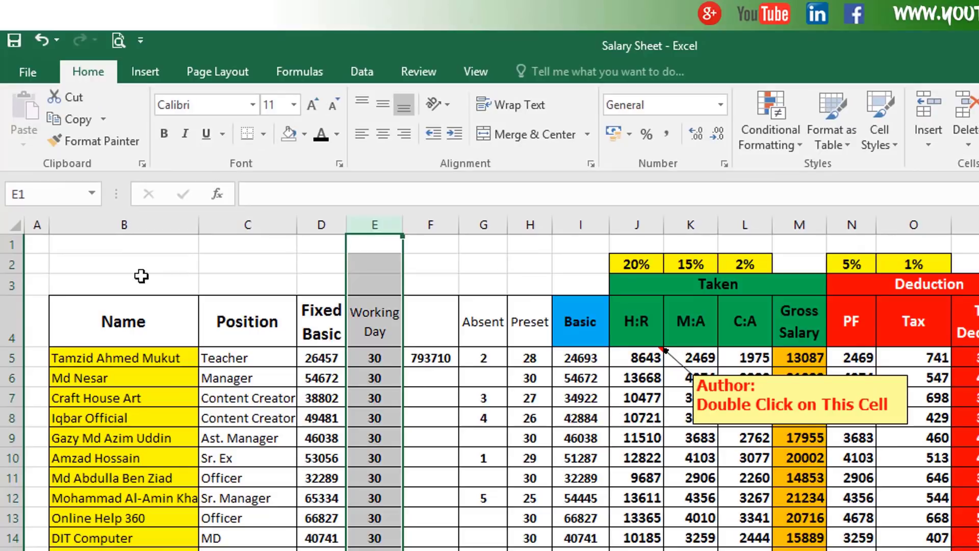
pyautogui.click(11, 264)
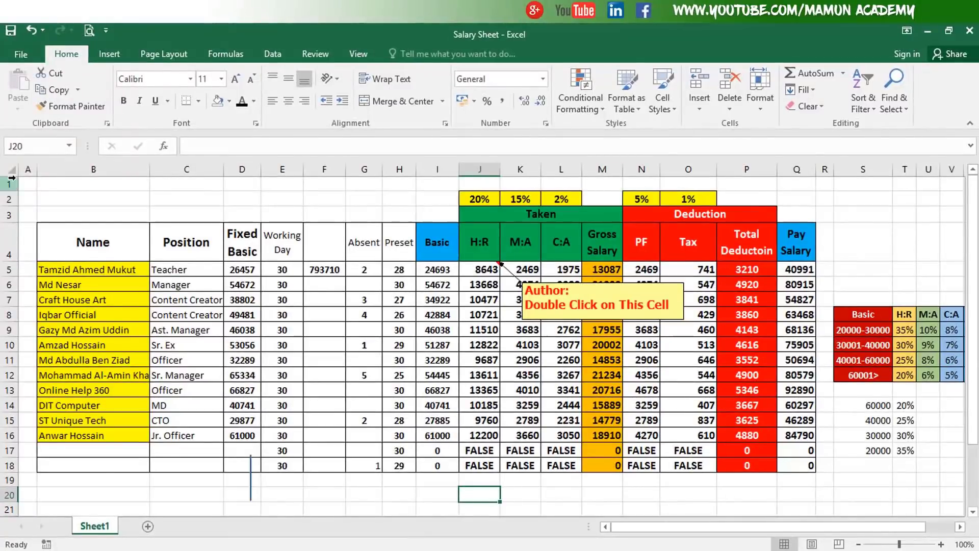
# - Select the whole sheet, I19:J19 and F7, then jump from A1 to column XFD
pyautogui.click(11, 170)
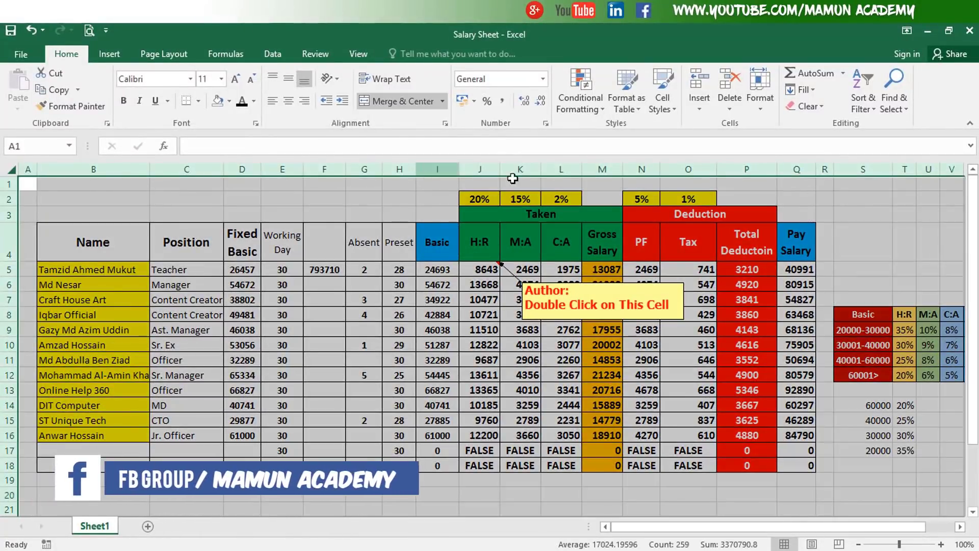
pyautogui.moveTo(479, 480); pyautogui.dragTo(437, 480)
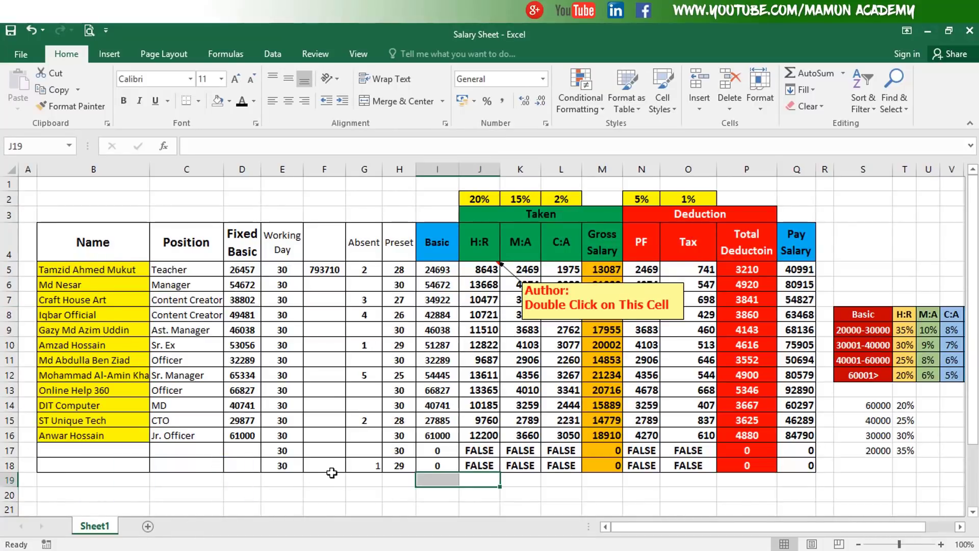
pyautogui.click(331, 302)
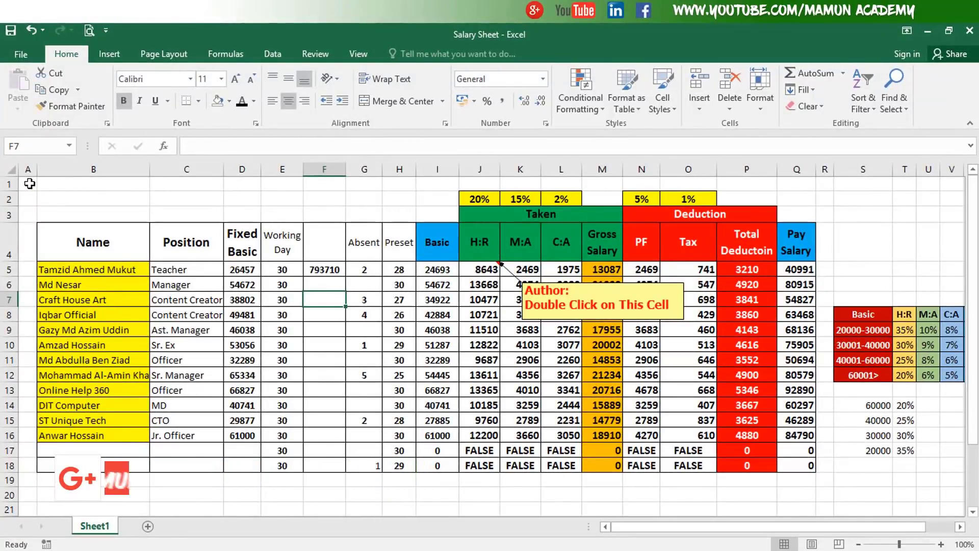
pyautogui.click(29, 184)
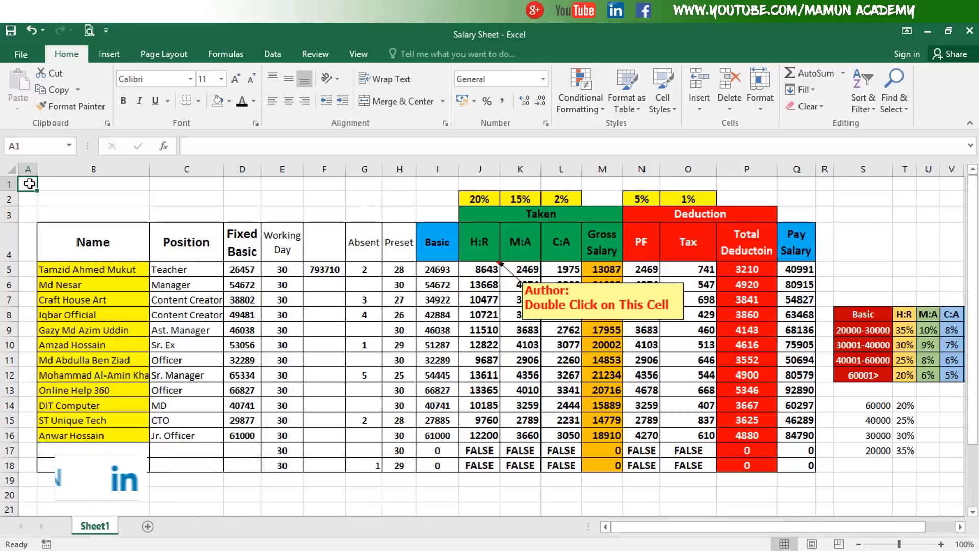
pyautogui.hotkey('ctrl', 'Right')
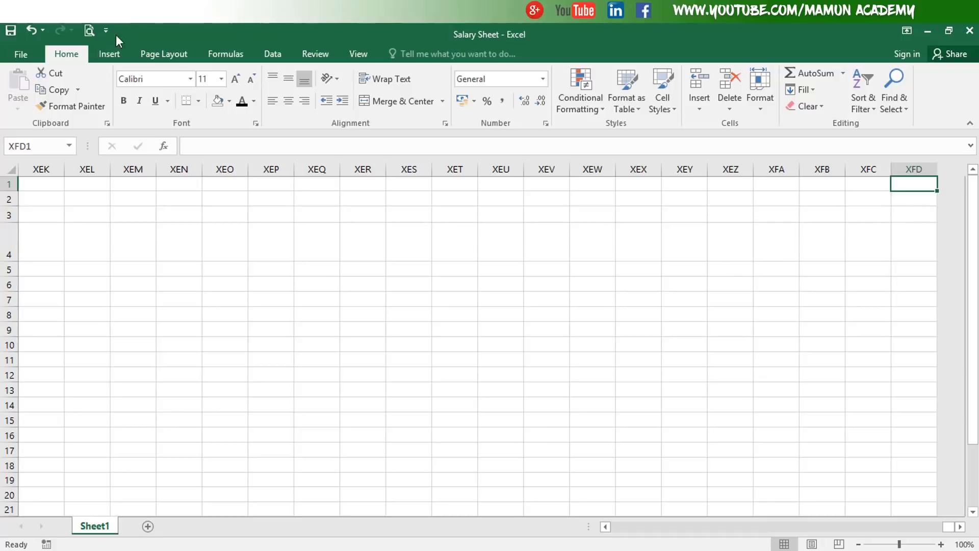
# - View the Formulas page of Excel Options, including R1C1 reference style, and cancel unchanged
pyautogui.click(22, 53)
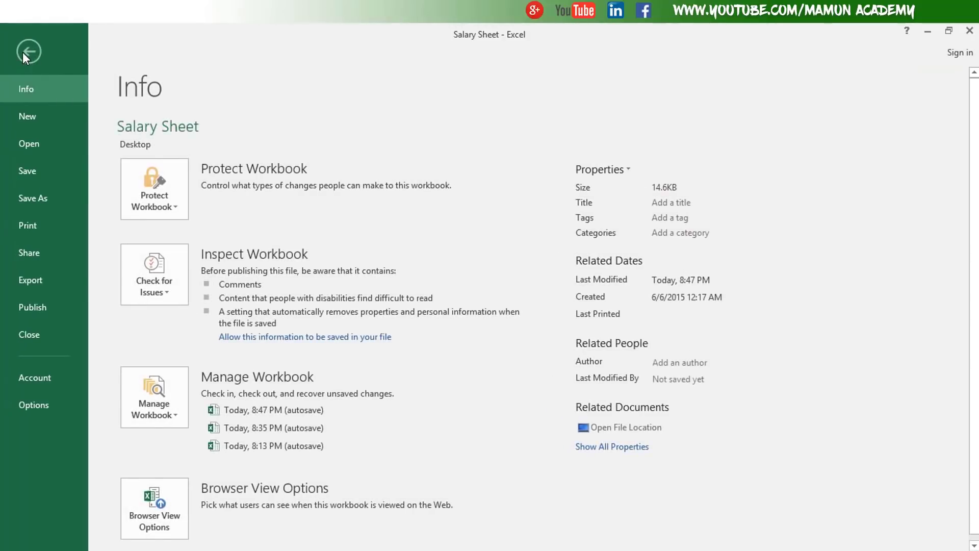
pyautogui.click(39, 402)
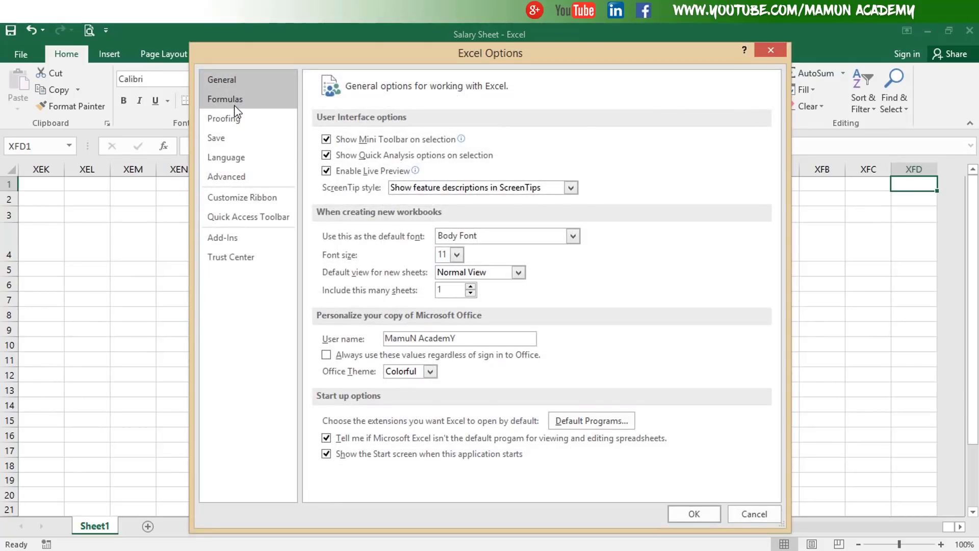
pyautogui.click(237, 99)
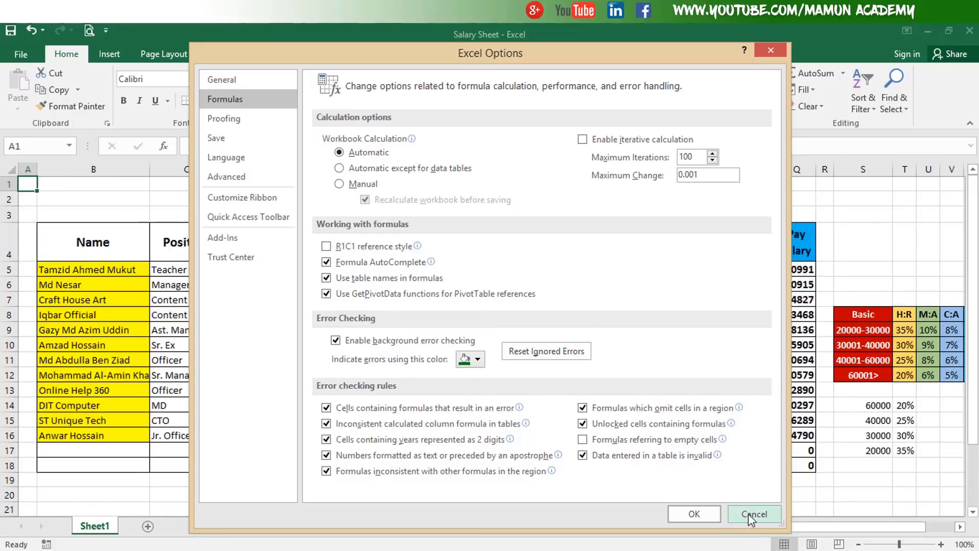
pyautogui.click(749, 513)
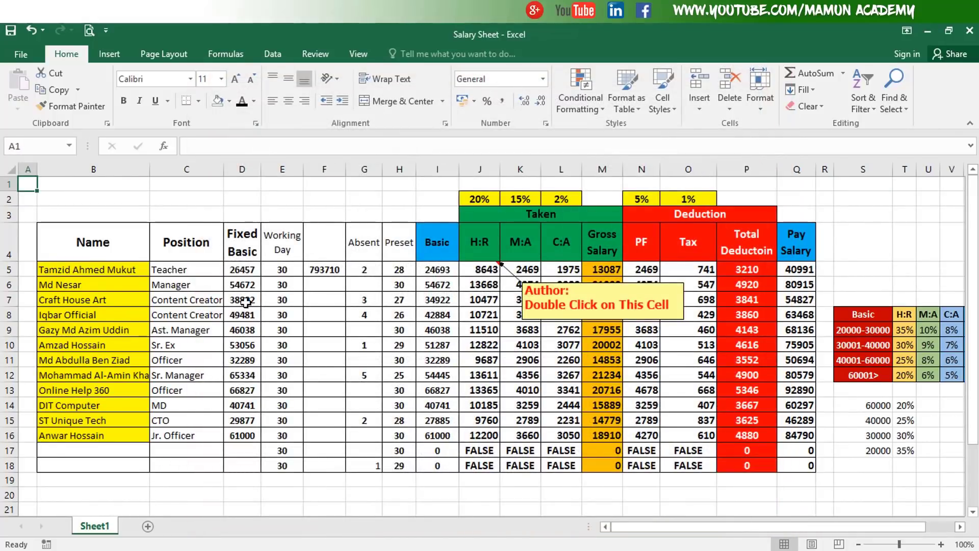
# - Replace F5's formula with =D5*E5, Fixed Basic times Working Day
pyautogui.click(332, 271)
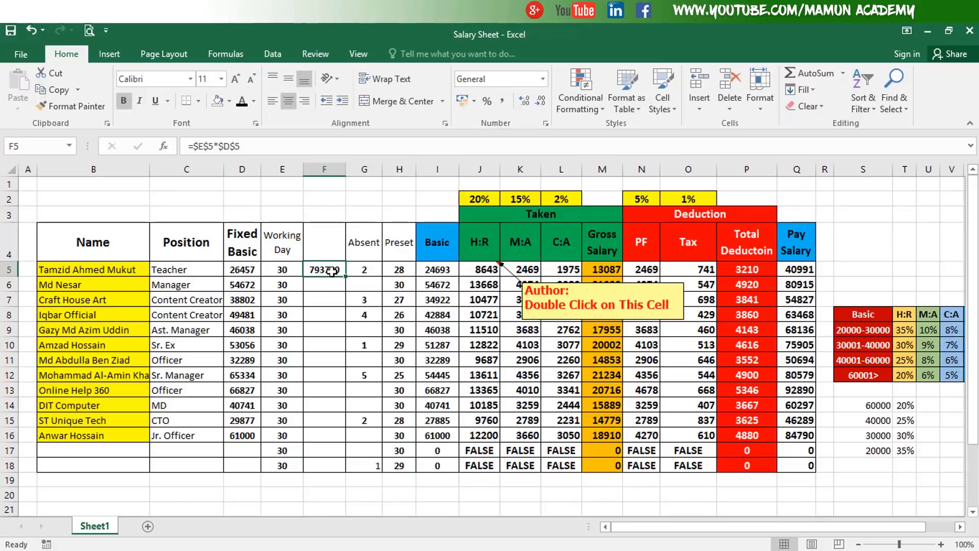
pyautogui.press('Delete')
pyautogui.write('=')
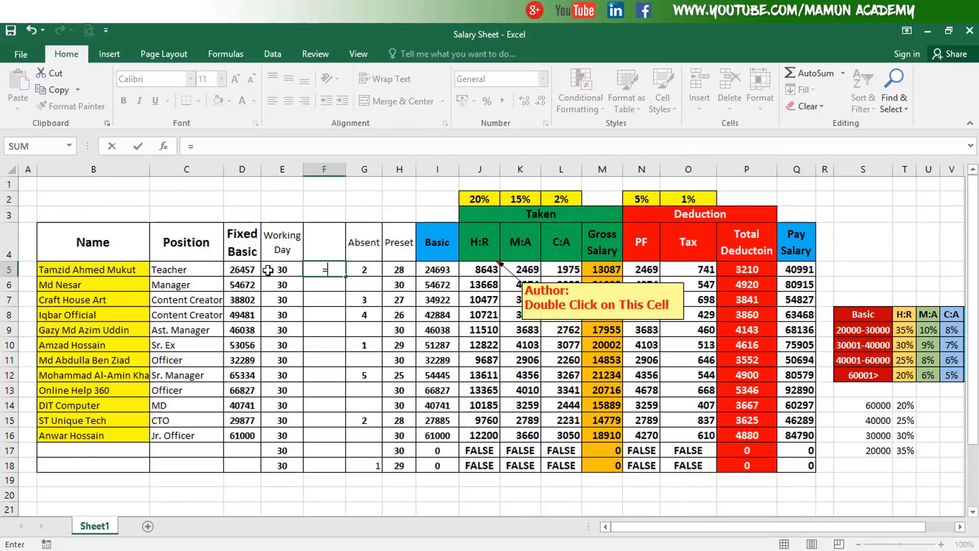
pyautogui.click(249, 271)
pyautogui.write('*')
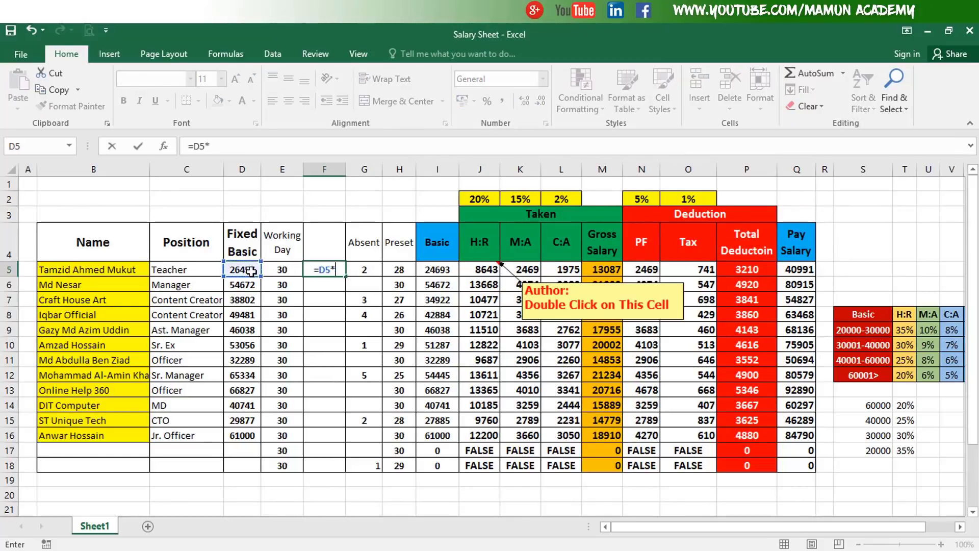
pyautogui.click(278, 269)
pyautogui.press('Return')
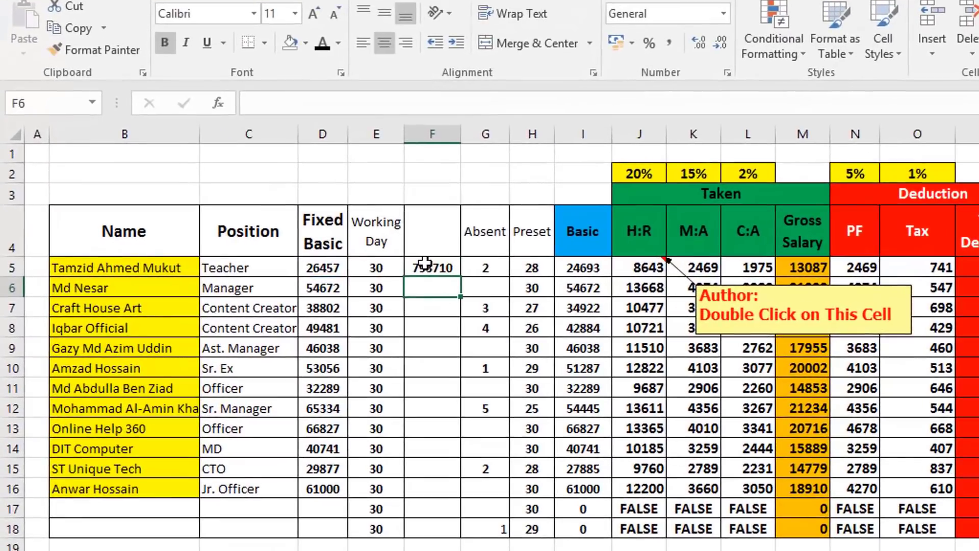
# - Inspect F5's =D5*E5 formula in the formula bar and in the cell
pyautogui.click(425, 263)
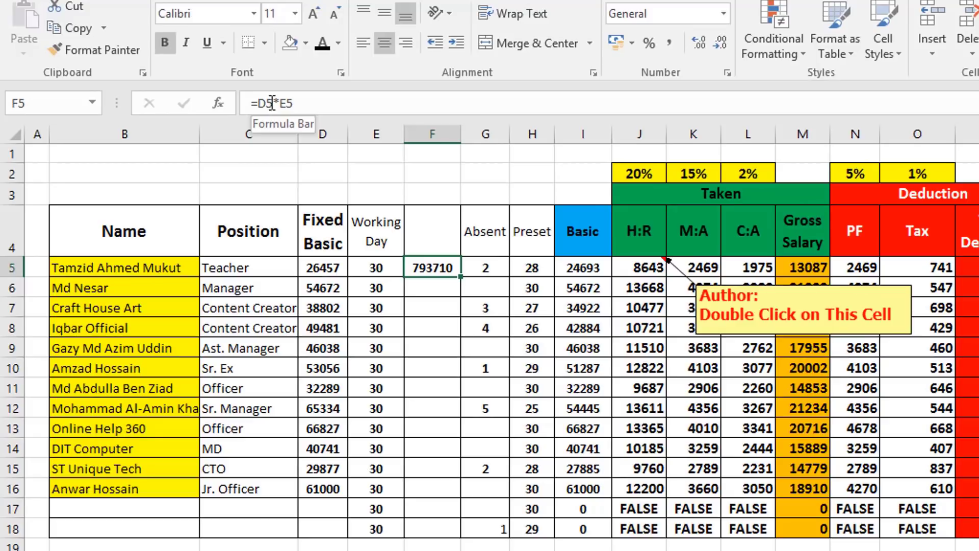
pyautogui.click(258, 104)
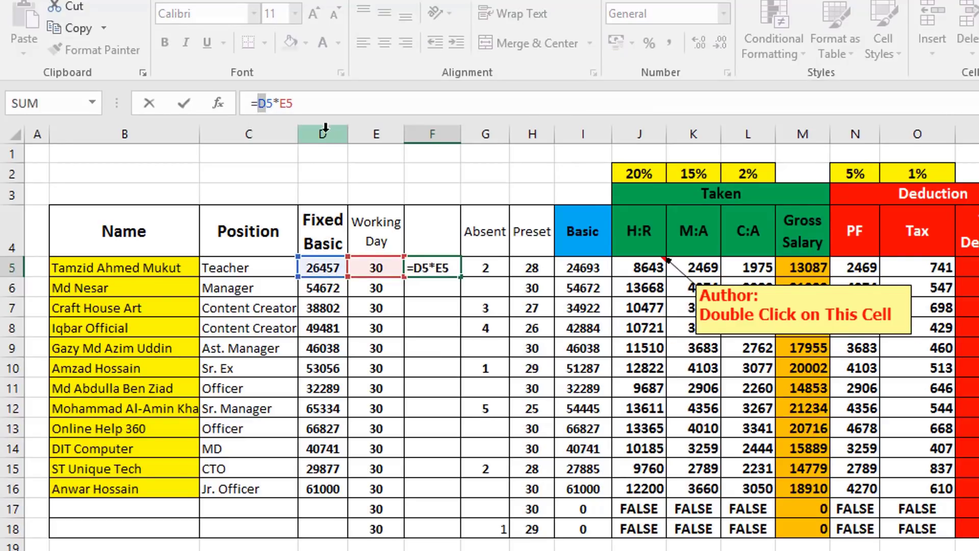
pyautogui.click(272, 104)
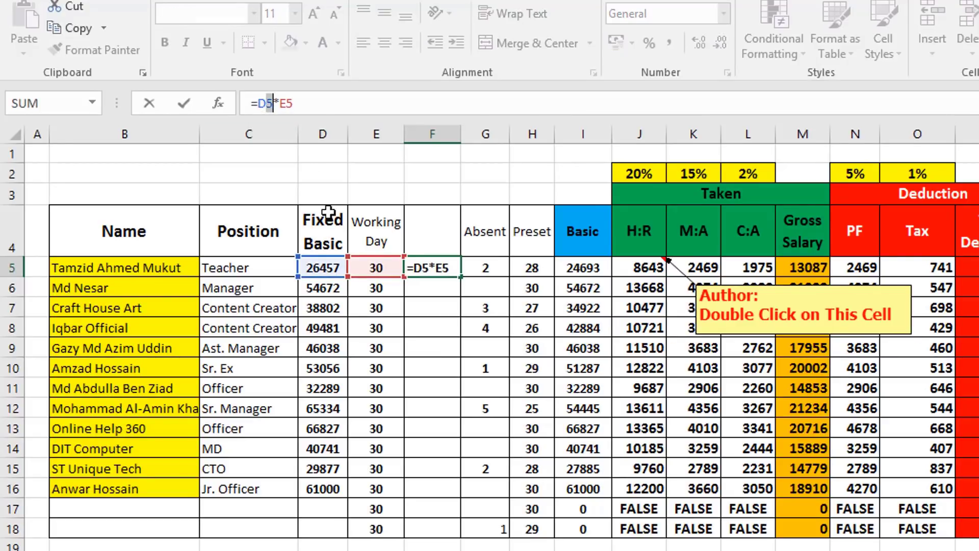
pyautogui.click(345, 267)
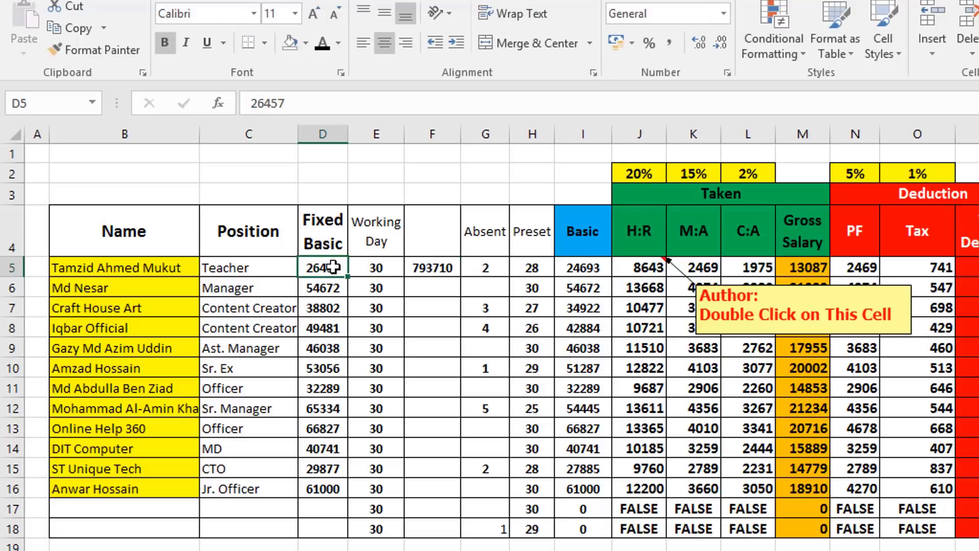
pyautogui.doubleClick(434, 267)
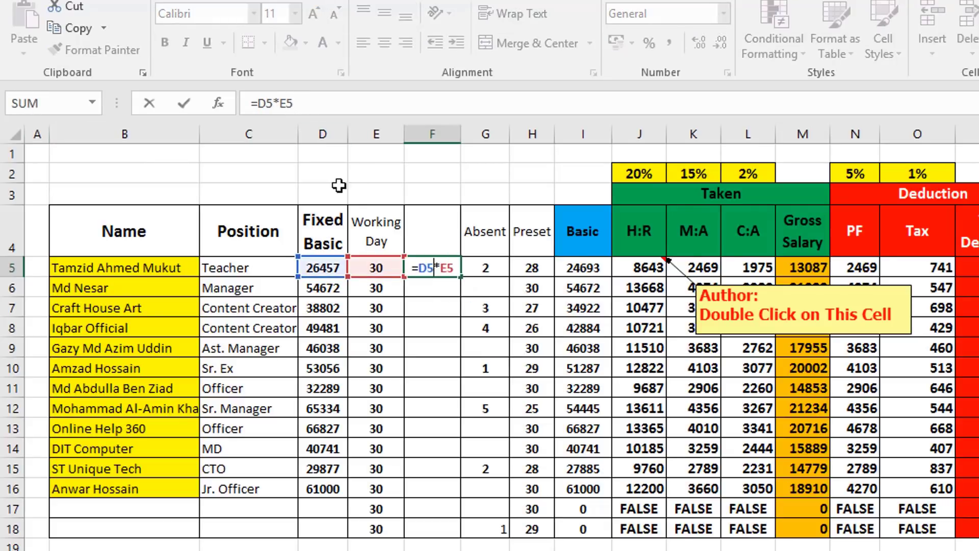
pyautogui.press('Return')
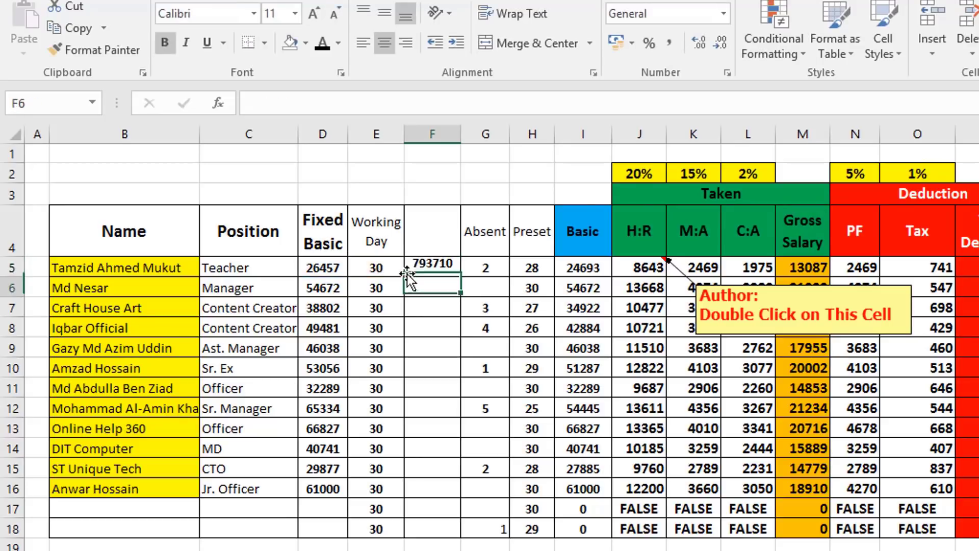
# - Rebuild F5 as =D5*O12, multiplying Fixed Basic by the Tax value to show 1.4E+07
pyautogui.click(417, 266)
pyautogui.write('=')
pyautogui.click(314, 271)
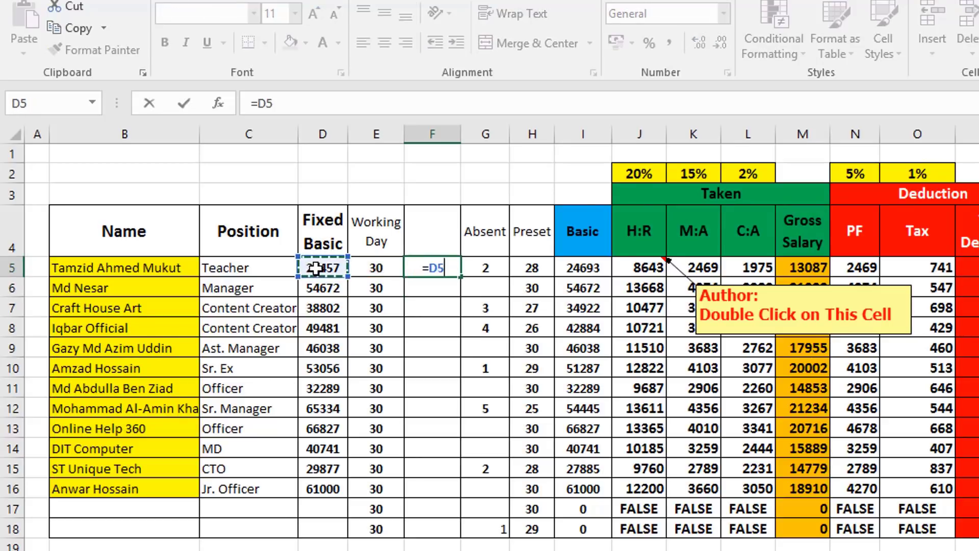
pyautogui.write('*')
pyautogui.click(916, 408)
pyautogui.press('Return')
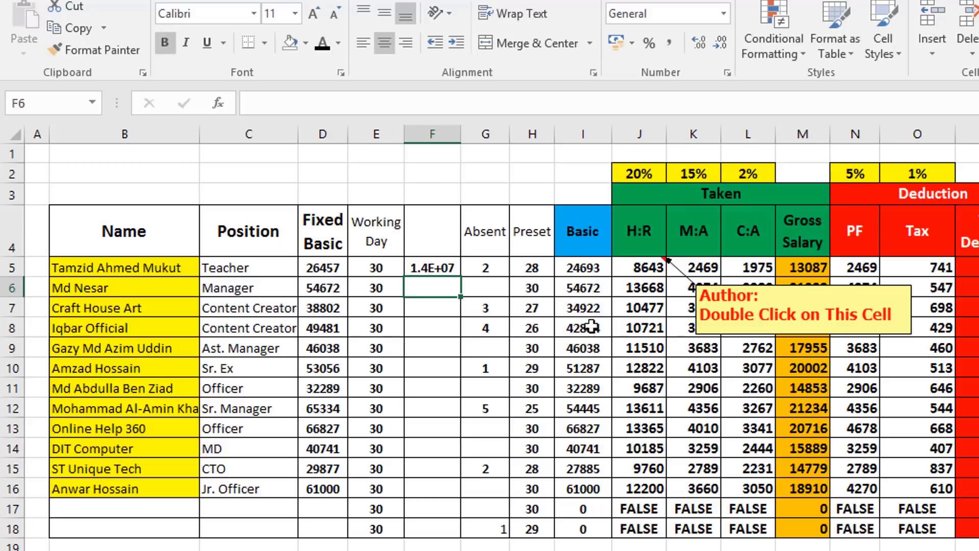
pyautogui.click(433, 268)
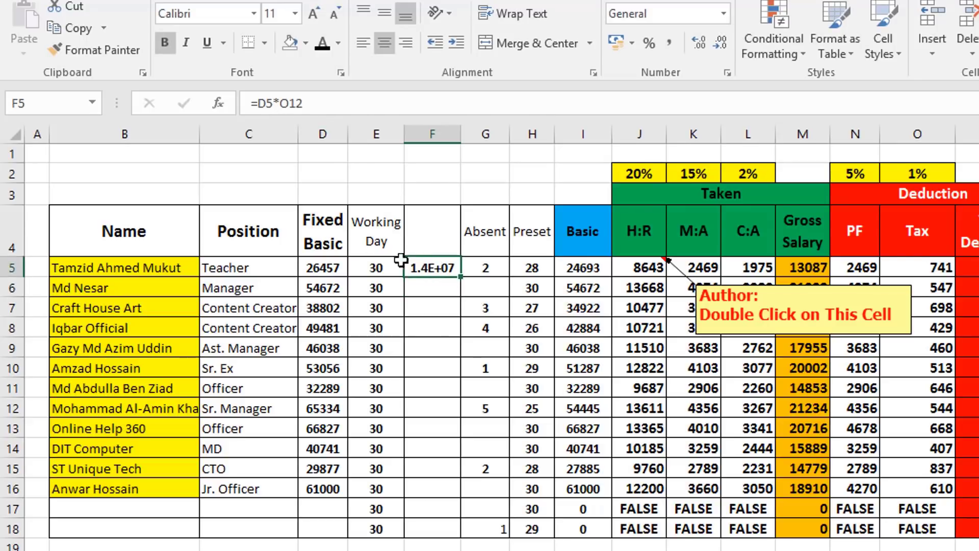
pyautogui.doubleClick(415, 265)
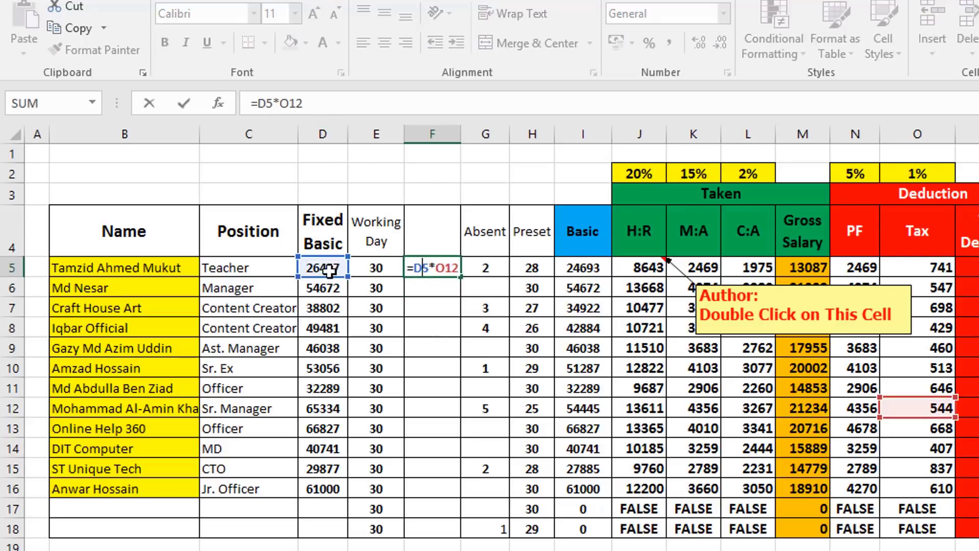
pyautogui.click(7, 265)
pyautogui.click(324, 132)
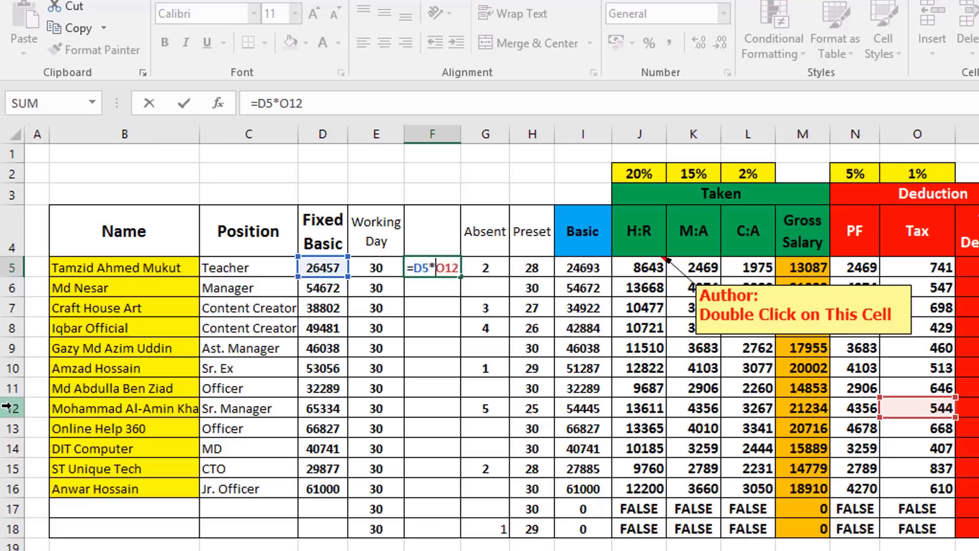
pyautogui.press('Return')
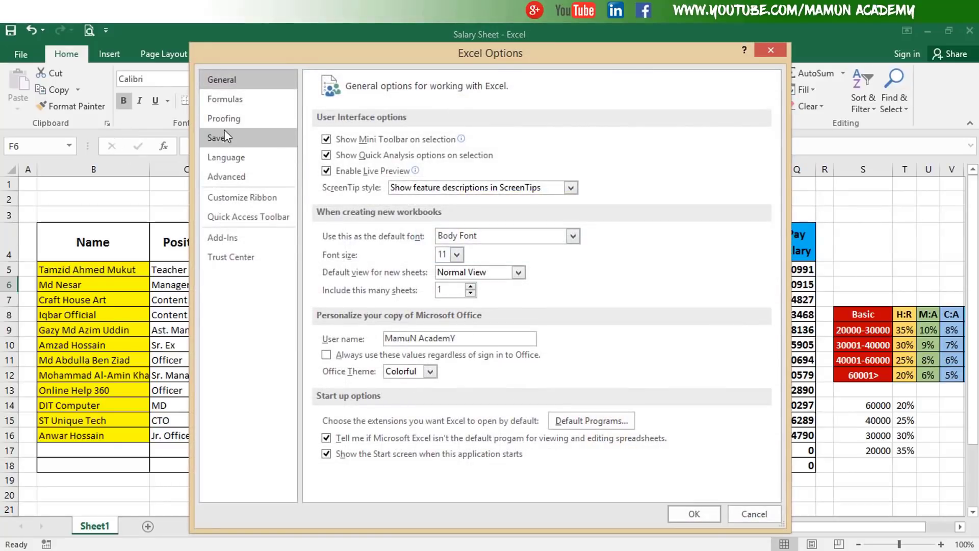
# - Apply R1C1 style, review the row 5 and row 7 formulas, then delete R5C6's 1.4E+07
pyautogui.click(225, 99)
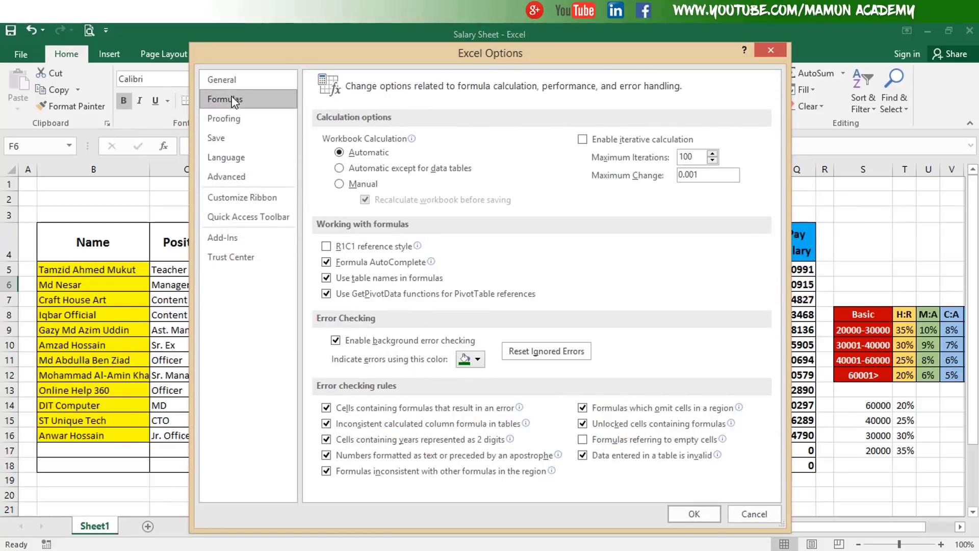
pyautogui.click(699, 510)
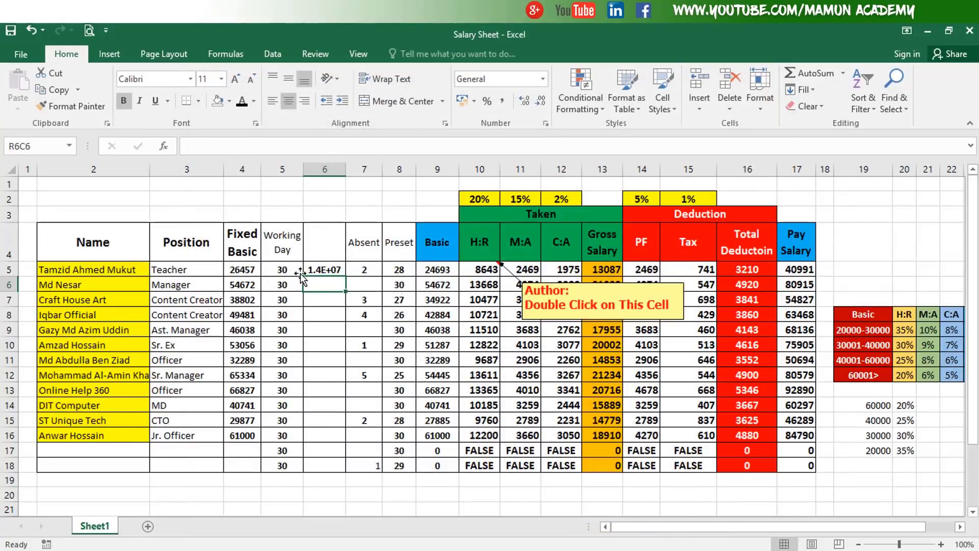
pyautogui.click(327, 269)
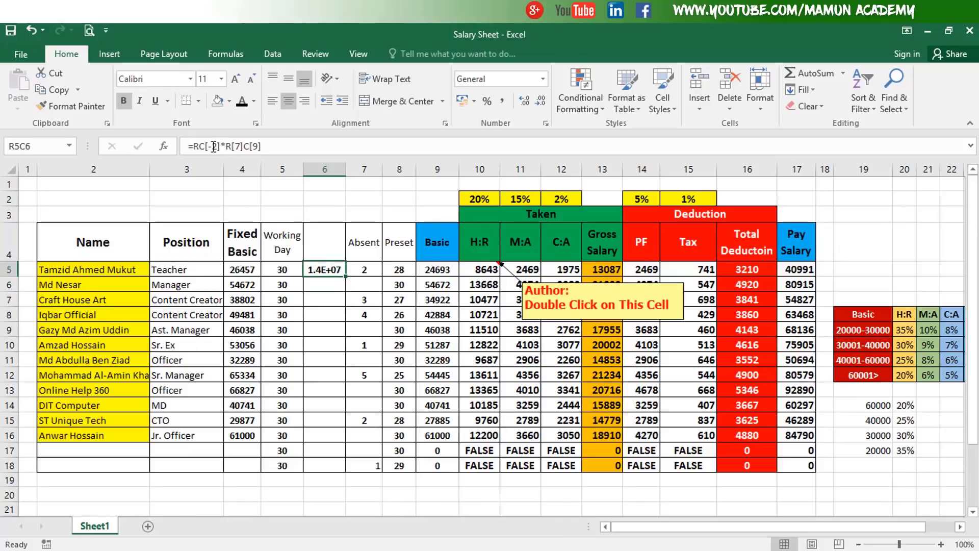
pyautogui.click(434, 272)
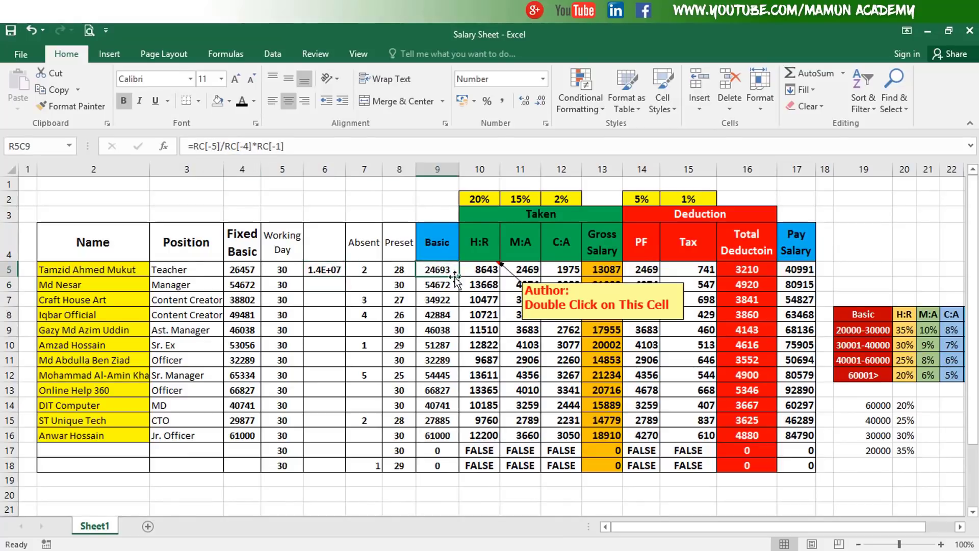
pyautogui.click(482, 272)
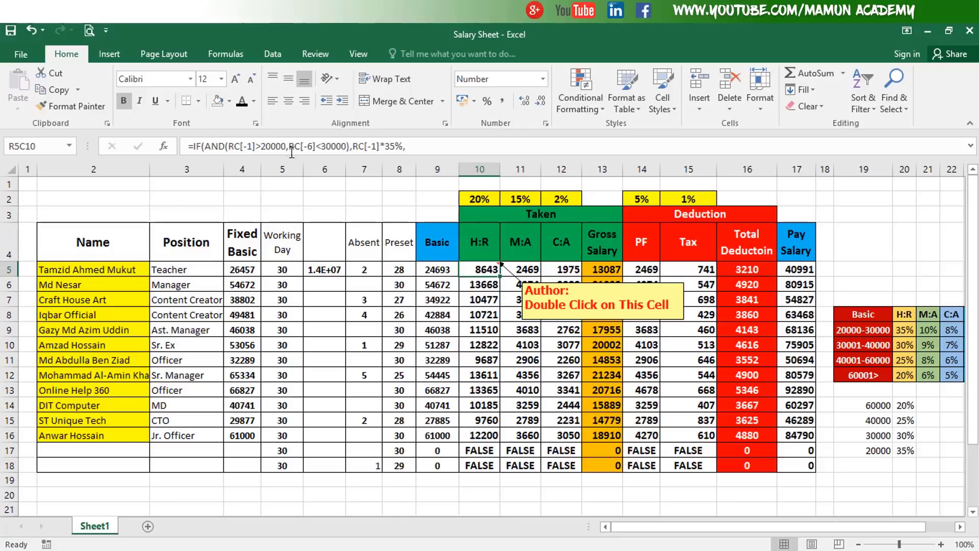
pyautogui.click(484, 300)
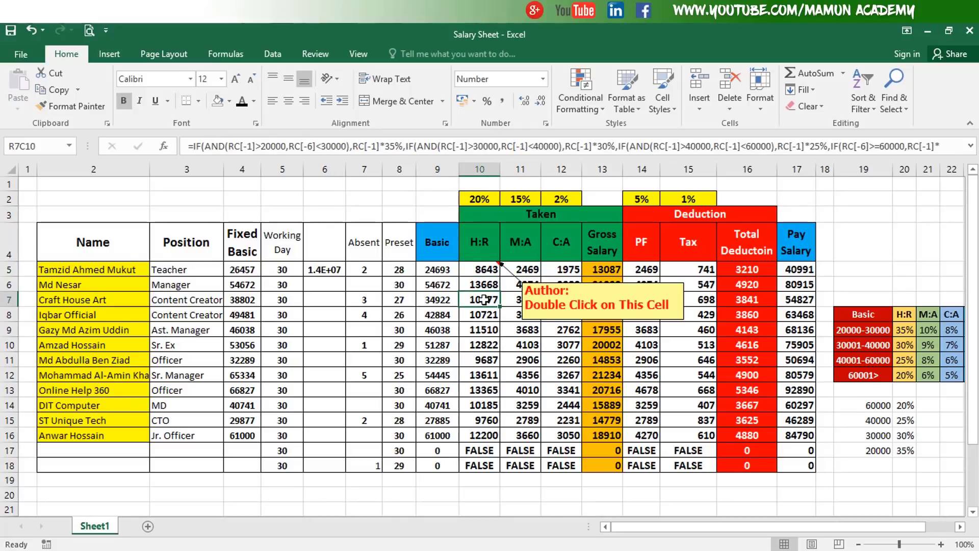
pyautogui.click(337, 269)
pyautogui.press('Delete')
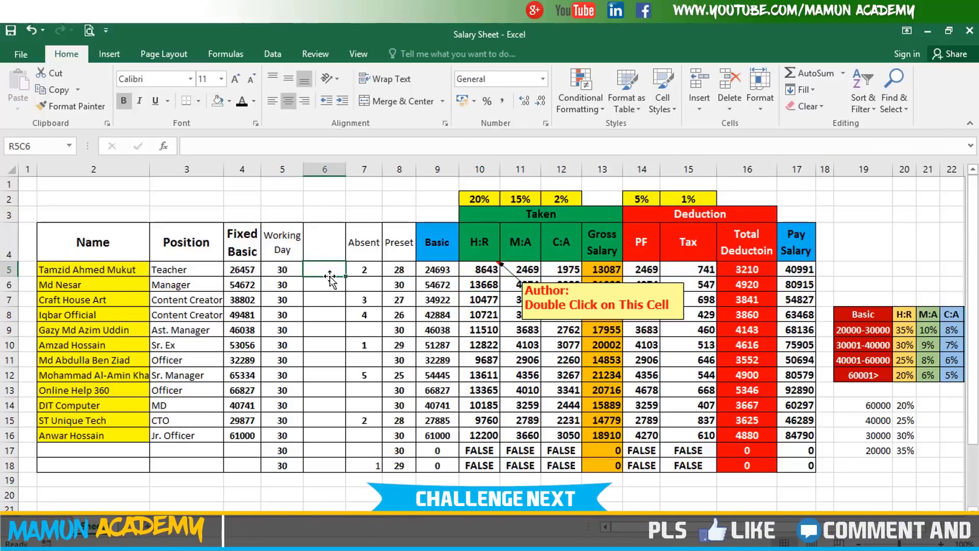
# - Enter =RC[-2]*RC[-1] in R10C6, multiplying Fixed Basic 53056 by Working Day
pyautogui.click(327, 345)
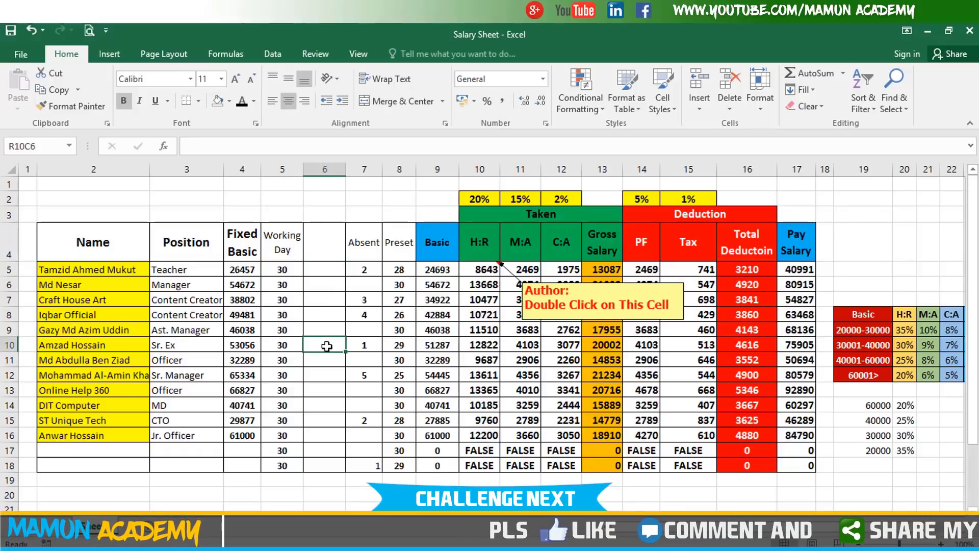
pyautogui.write('=')
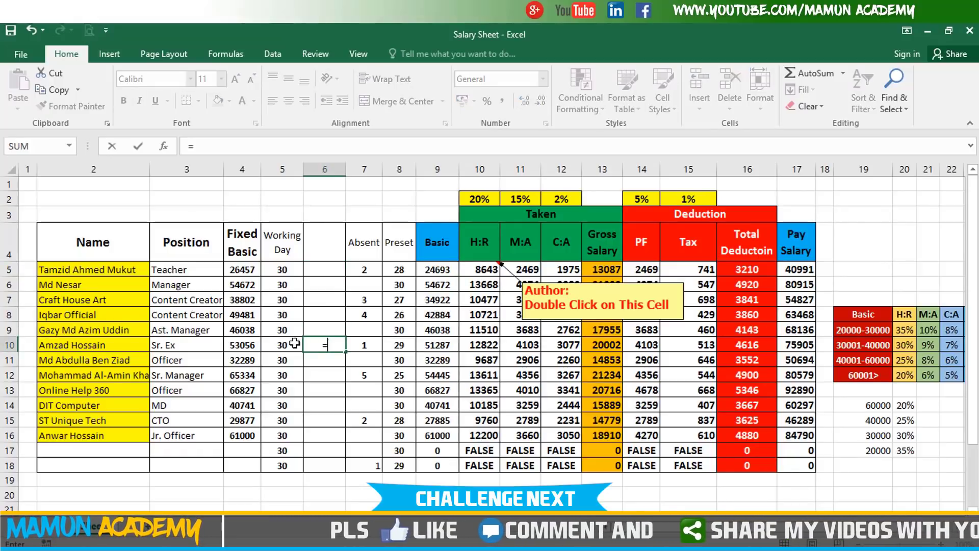
pyautogui.click(251, 346)
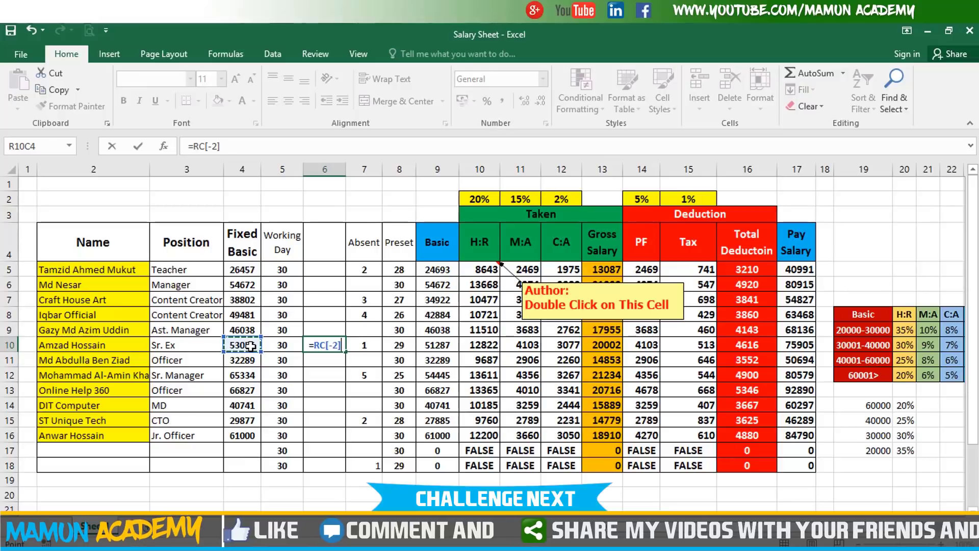
pyautogui.write('&')
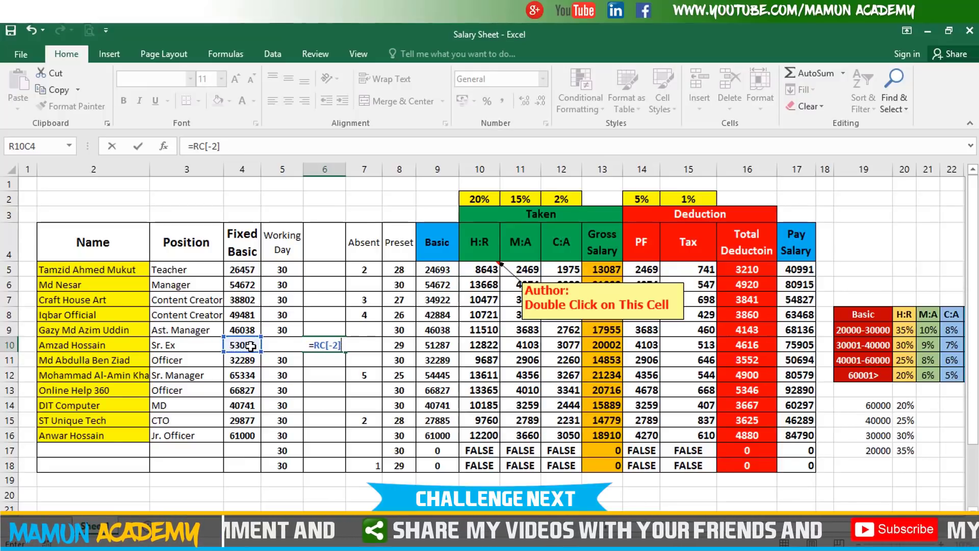
pyautogui.press('BackSpace')
pyautogui.write('*')
pyautogui.click(283, 345)
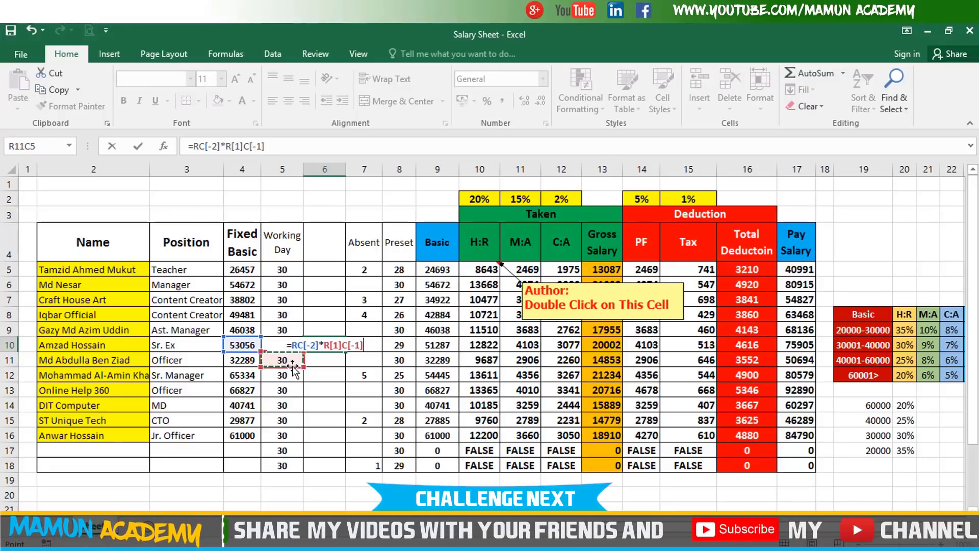
pyautogui.press('Return')
# - Review R10C6's relative formula and highlight the neighbouring row 10 and column 6 cells
pyautogui.click(326, 345)
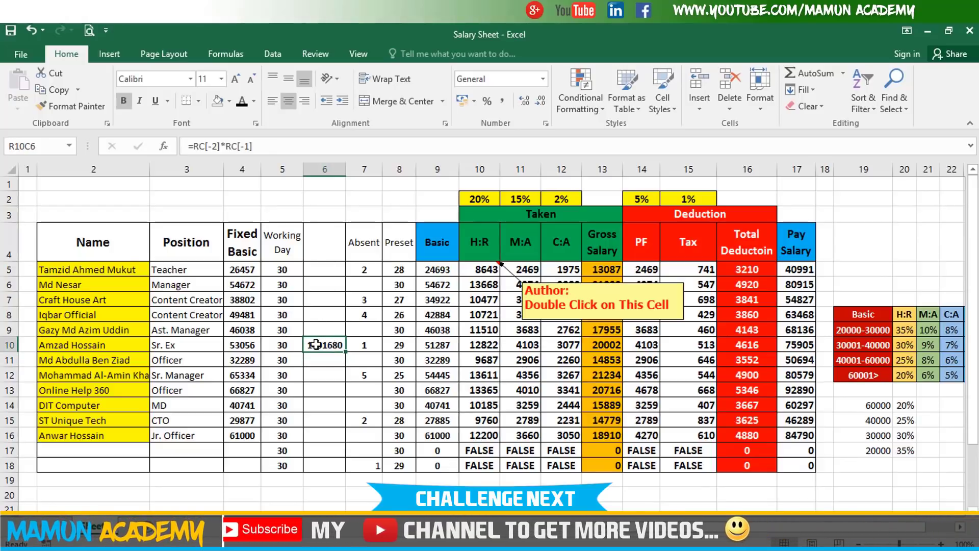
pyautogui.doubleClick(333, 345)
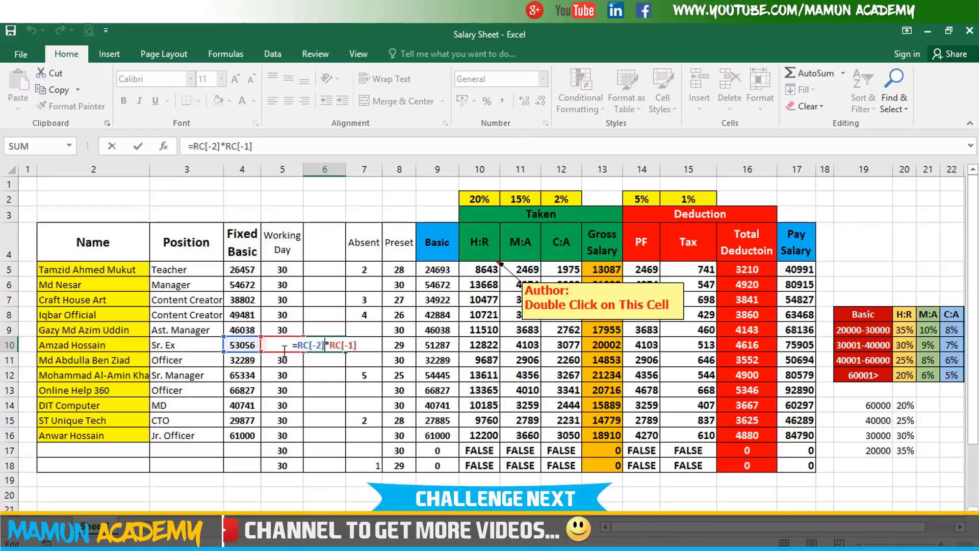
pyautogui.press('Return')
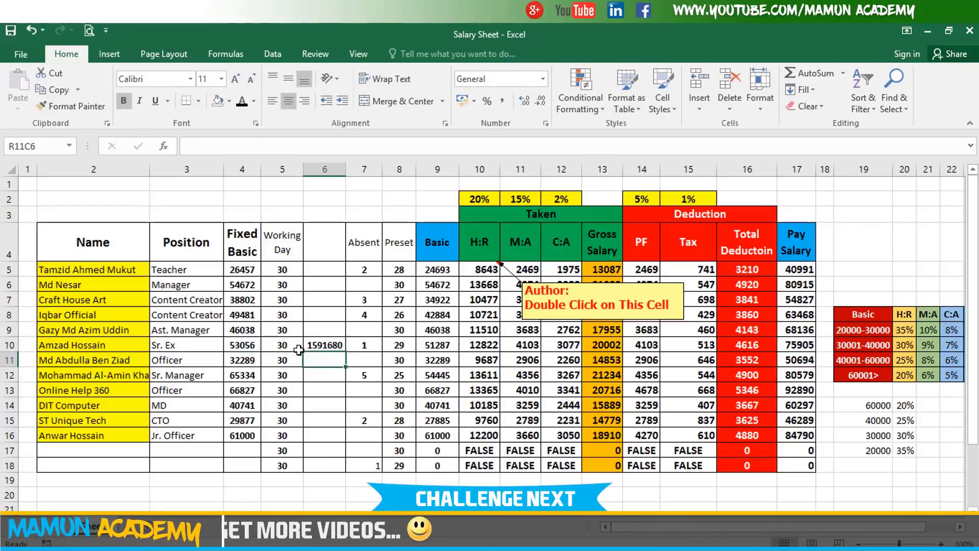
pyautogui.moveTo(324, 330); pyautogui.dragTo(317, 225)
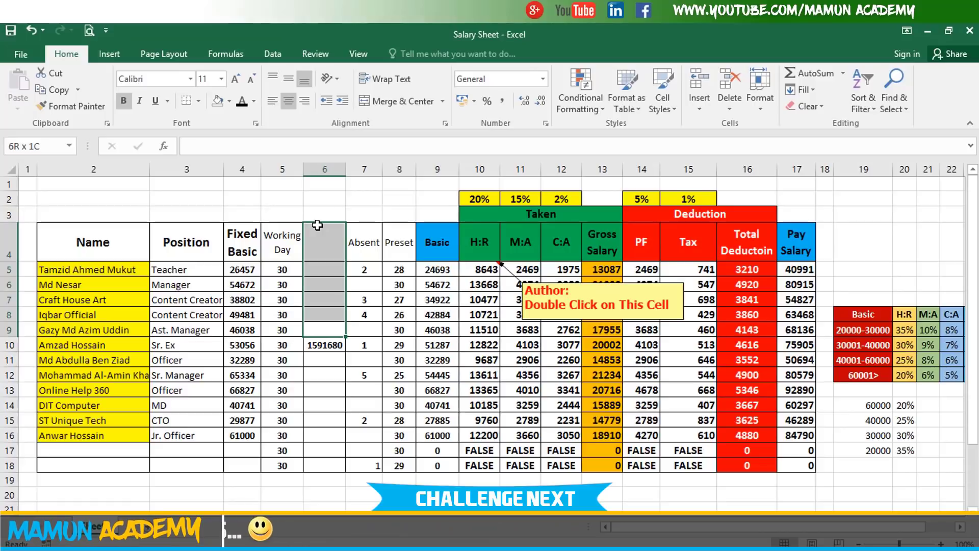
pyautogui.click(295, 346)
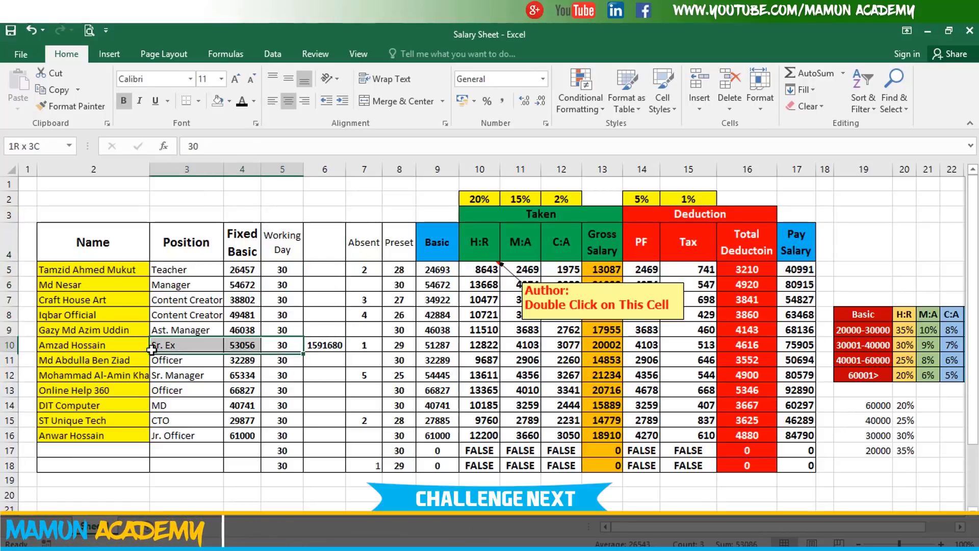
pyautogui.moveTo(282, 344); pyautogui.dragTo(94, 344)
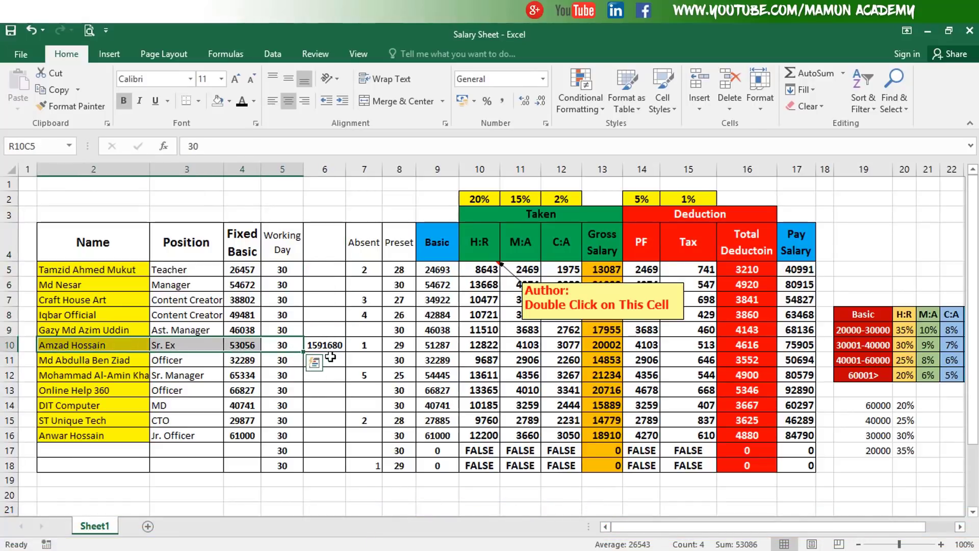
pyautogui.moveTo(324, 360); pyautogui.dragTo(333, 497)
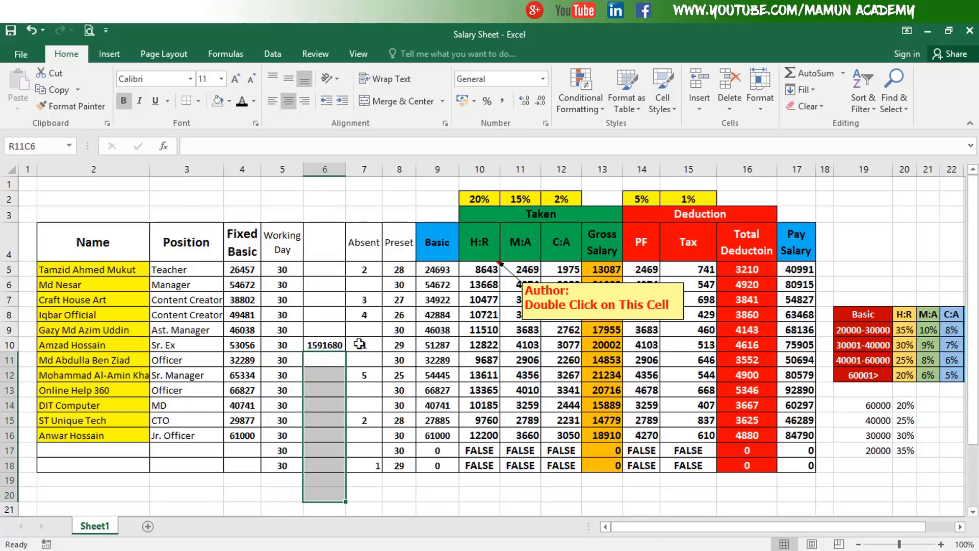
pyautogui.moveTo(360, 344); pyautogui.dragTo(602, 345)
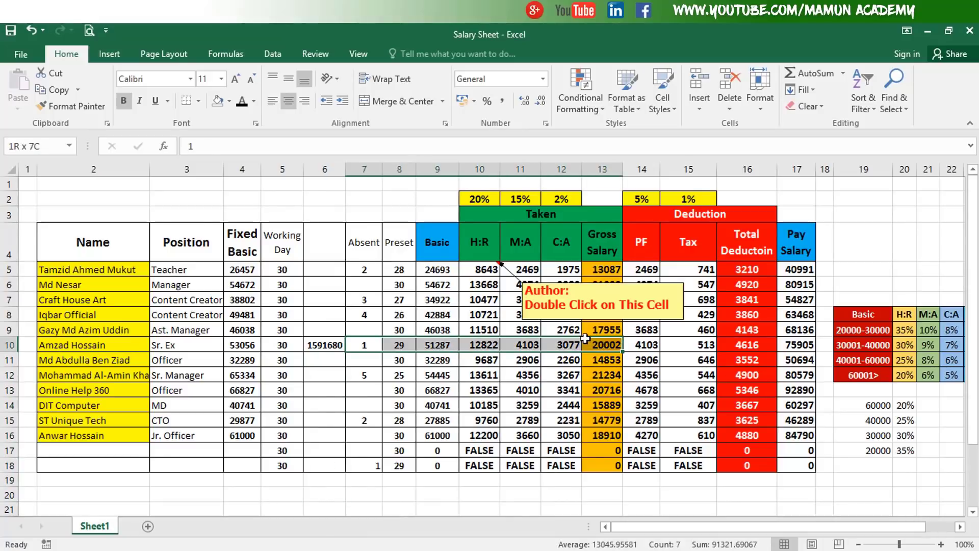
pyautogui.doubleClick(329, 345)
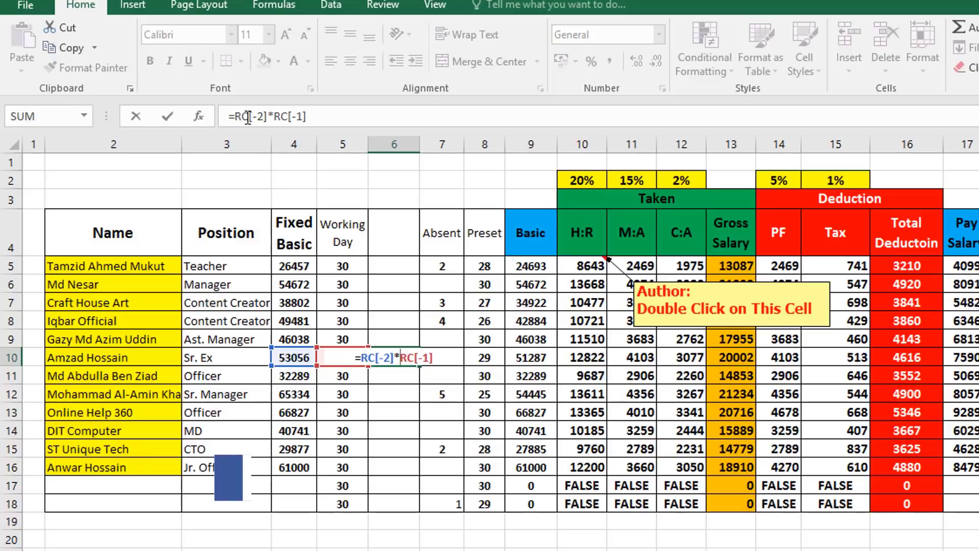
pyautogui.click(242, 117)
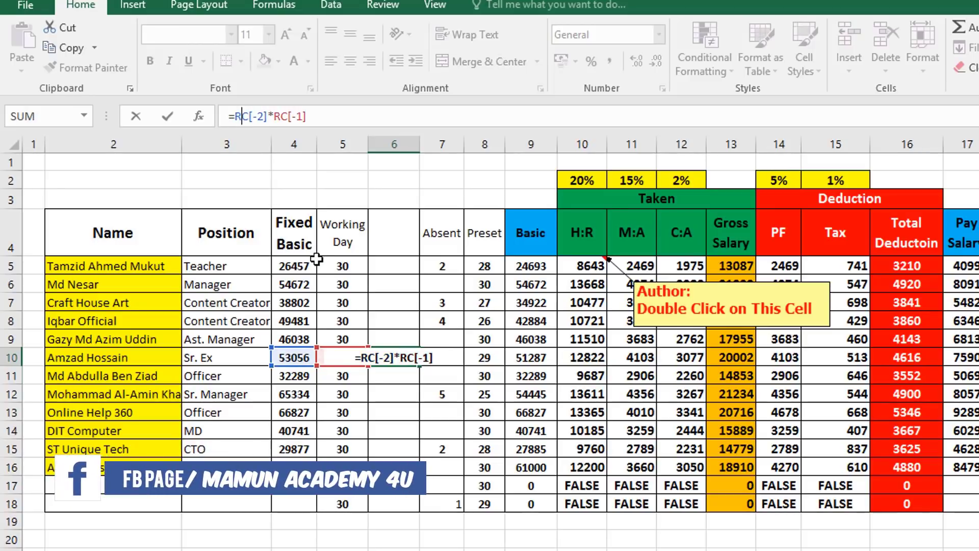
pyautogui.press('Return')
pyautogui.click(390, 355)
pyautogui.doubleClick(390, 357)
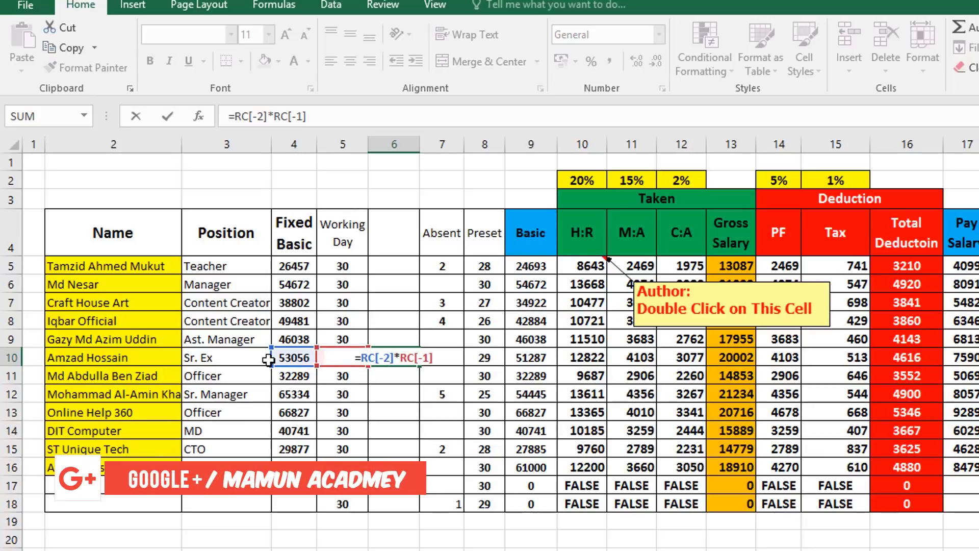
pyautogui.press('Return')
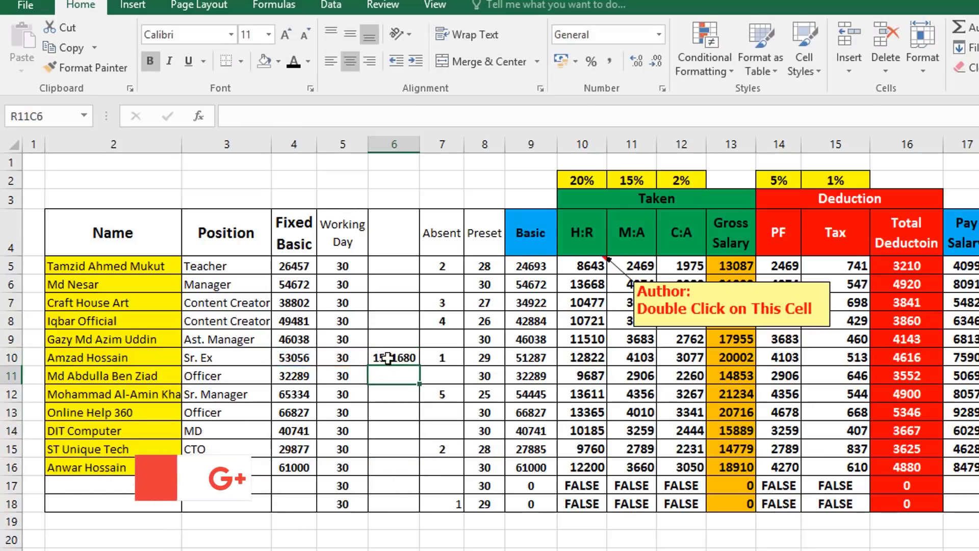
pyautogui.click(389, 358)
pyautogui.click(294, 358)
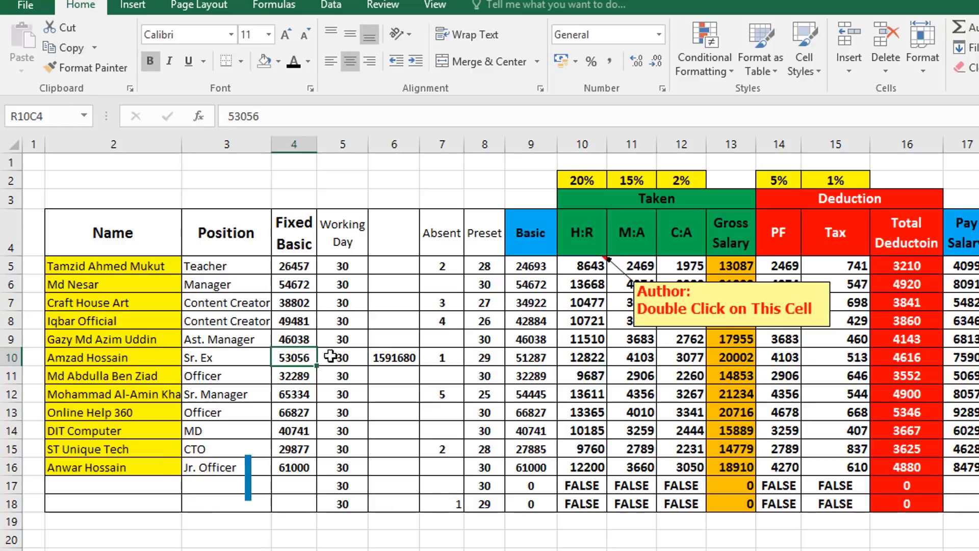
pyautogui.moveTo(331, 356); pyautogui.dragTo(357, 352)
pyautogui.click(375, 354)
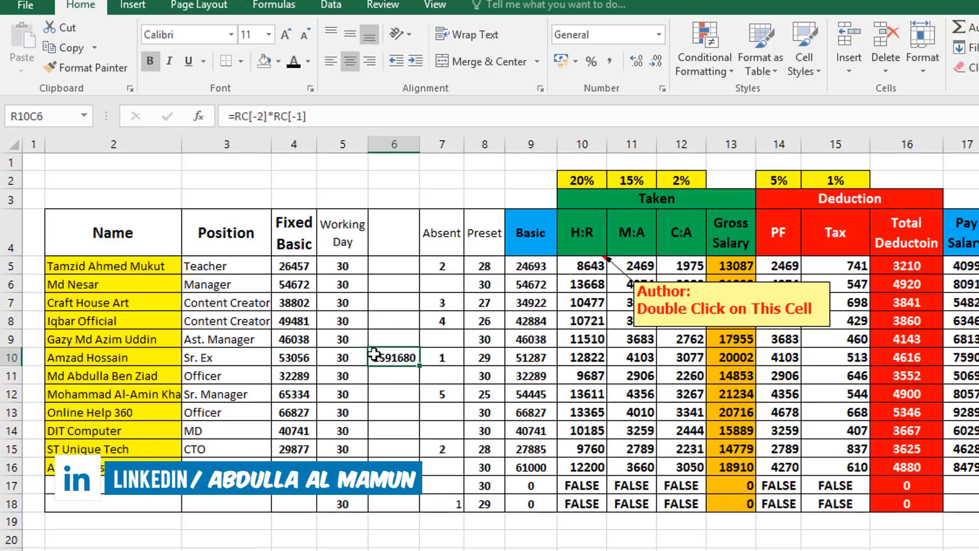
pyautogui.doubleClick(393, 357)
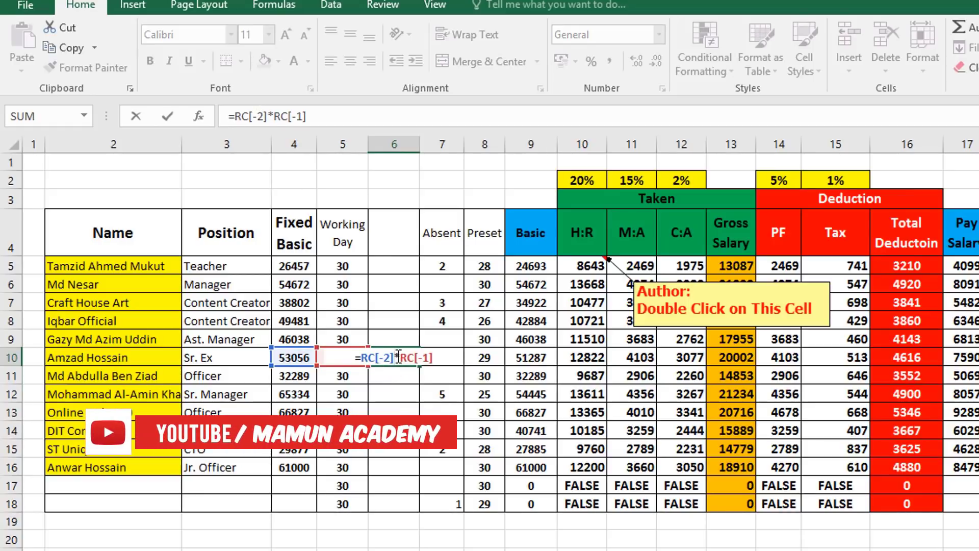
pyautogui.press('Return')
pyautogui.click(393, 363)
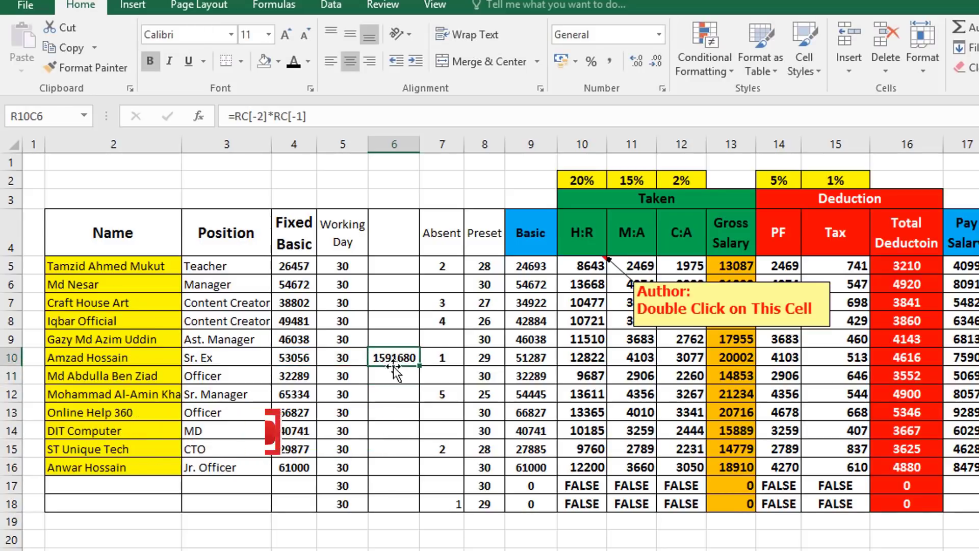
pyautogui.click(348, 359)
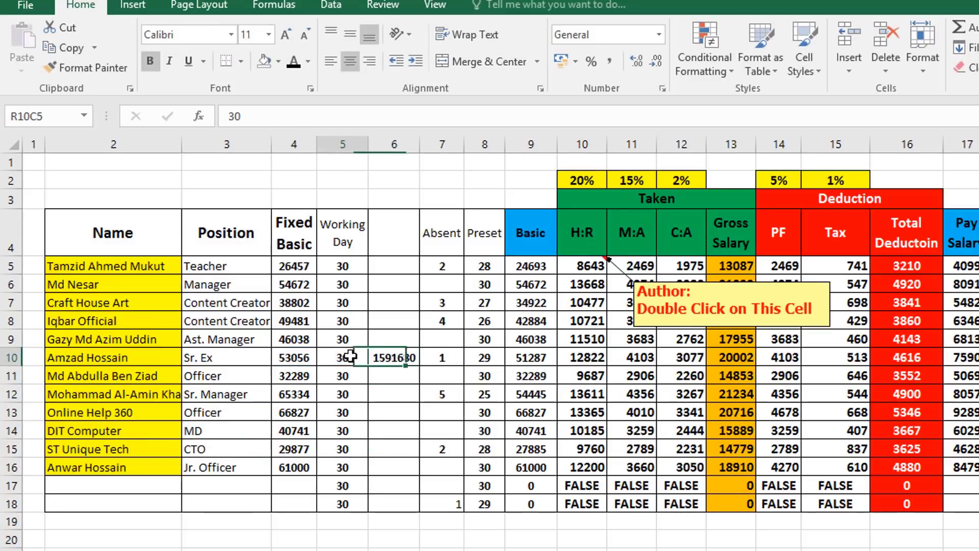
pyautogui.click(301, 358)
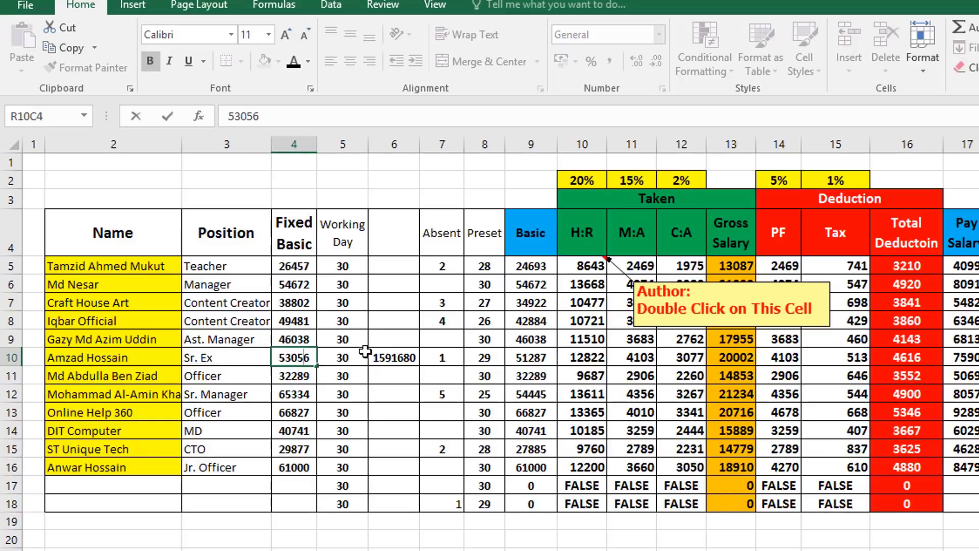
pyautogui.doubleClick(394, 358)
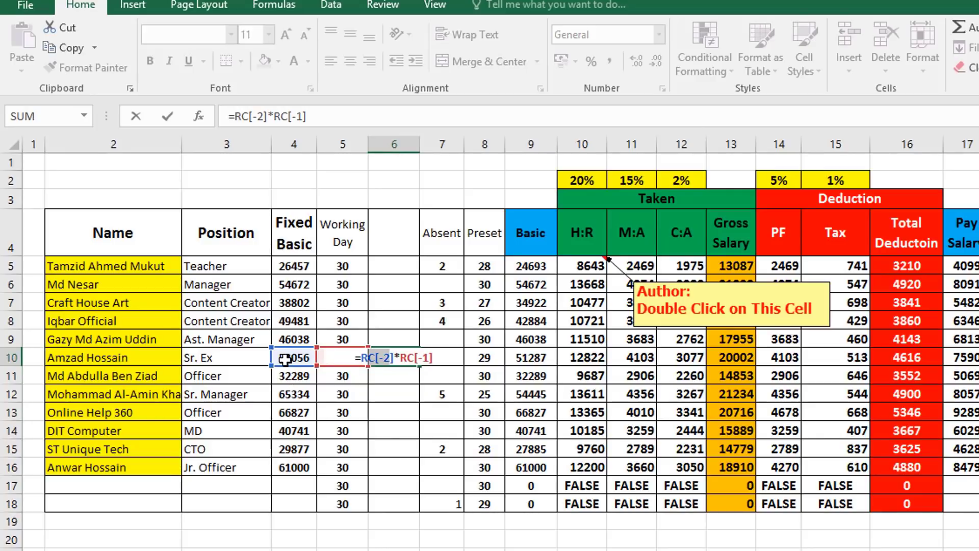
# - Enter =RC[2]*R[4]C[8] in R10C6, multiplying the Preset value by PF 3259
pyautogui.press('Return')
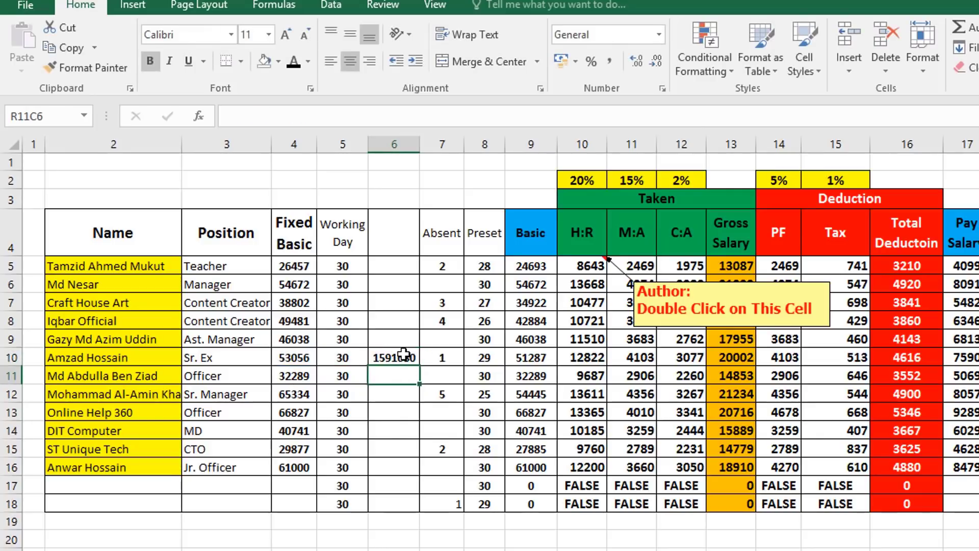
pyautogui.click(407, 360)
pyautogui.write('=')
pyautogui.click(481, 355)
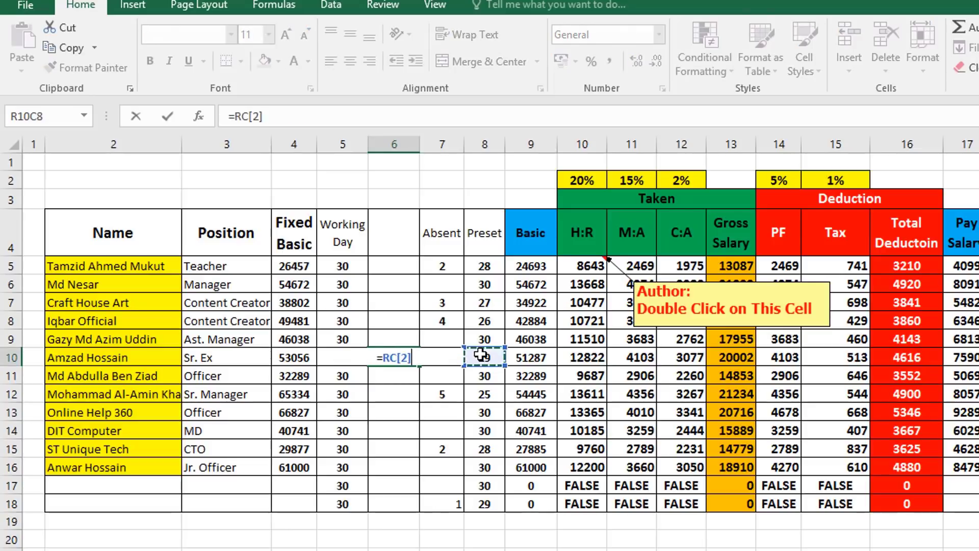
pyautogui.write('*')
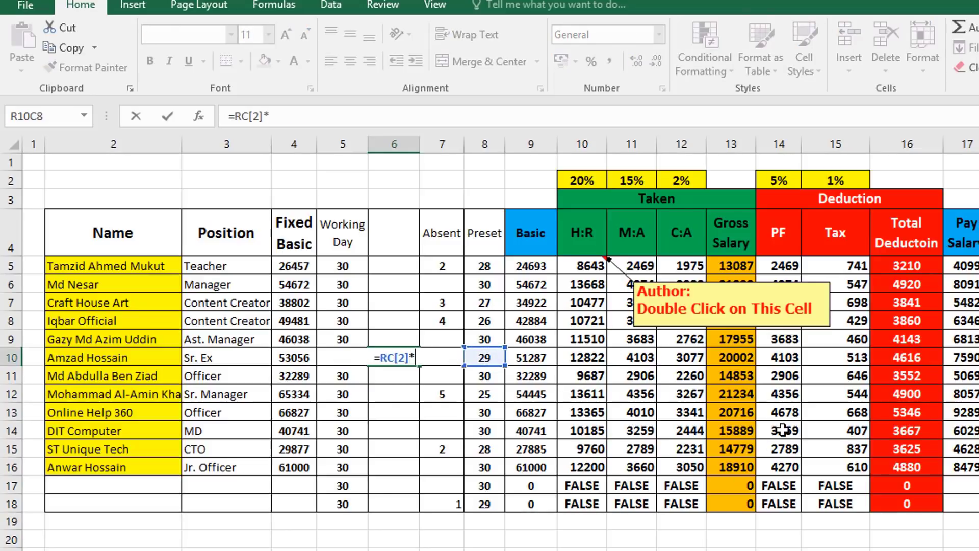
pyautogui.click(780, 430)
pyautogui.press('Return')
# - Review R10C6's formula, pointing out the RC[2] reference, leaving it unchanged
pyautogui.click(391, 358)
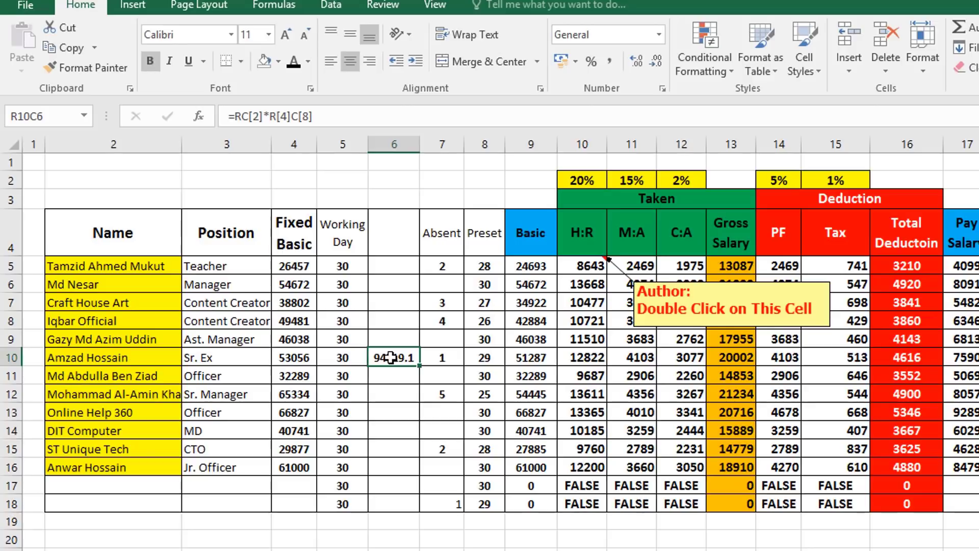
pyautogui.doubleClick(391, 358)
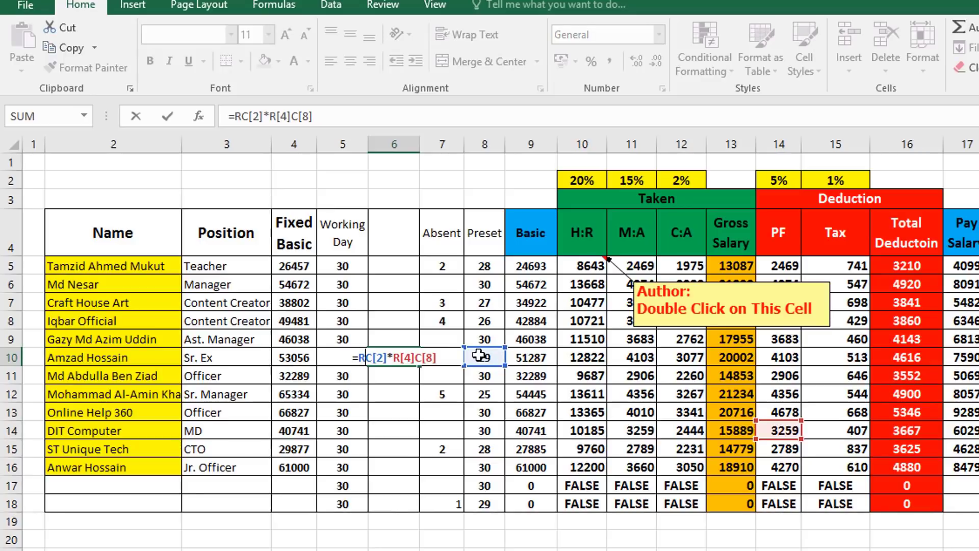
pyautogui.click(390, 363)
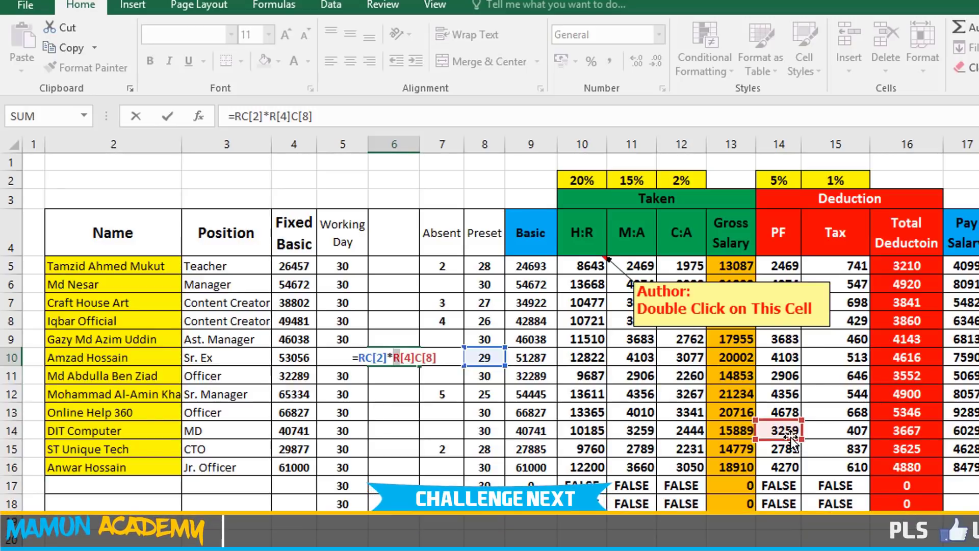
pyautogui.press('Return')
pyautogui.click(399, 355)
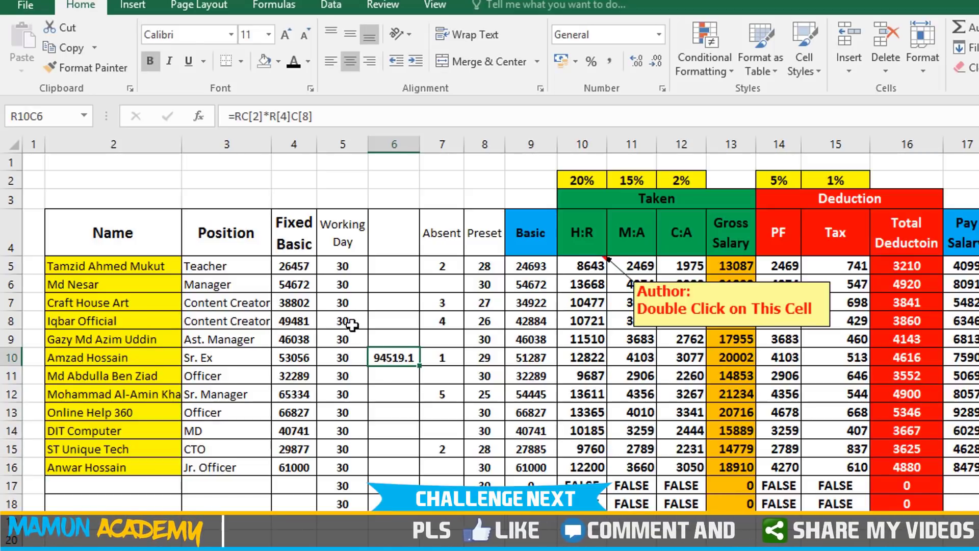
# - Enter the absolute formula =R5C5*R5C4 in R10C6, giving 793710
pyautogui.write('=')
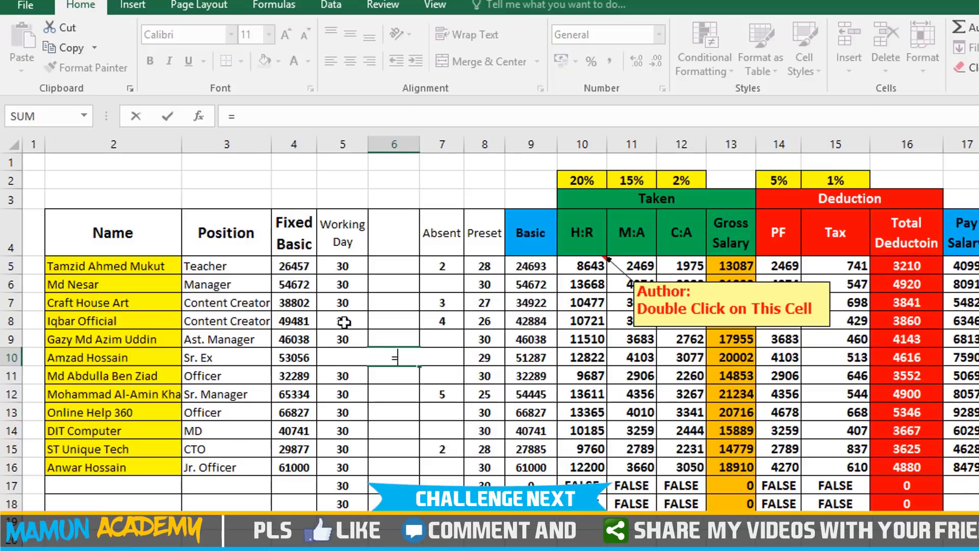
pyautogui.click(342, 263)
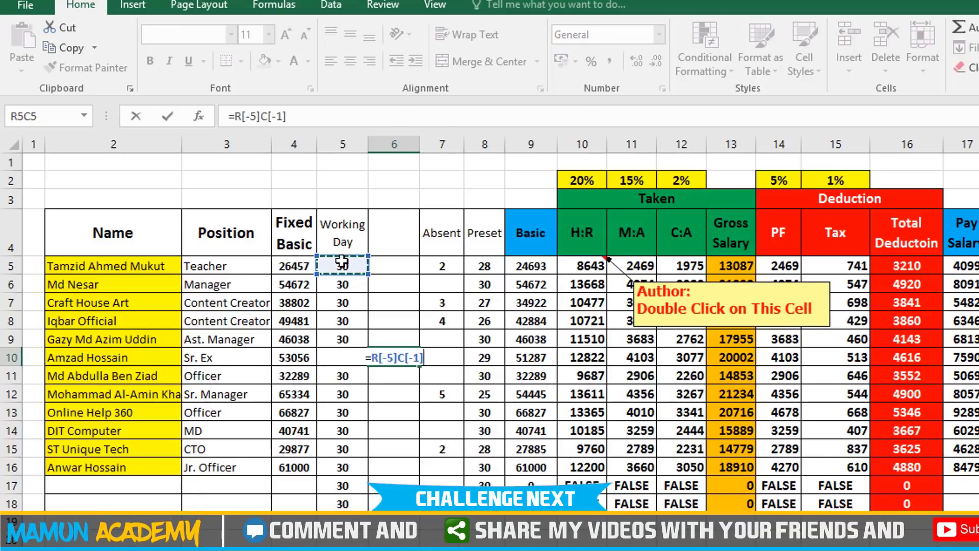
pyautogui.press('F4')
pyautogui.write('*')
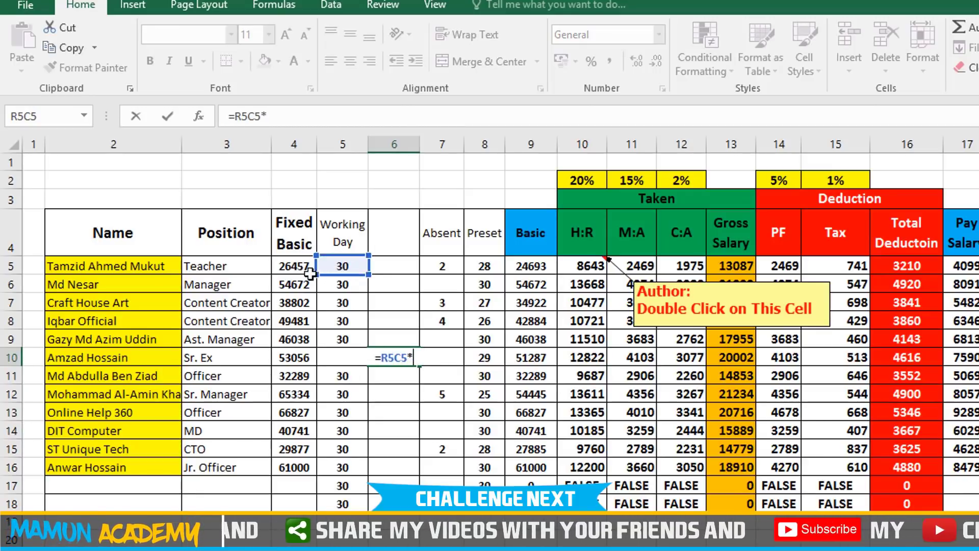
pyautogui.click(294, 264)
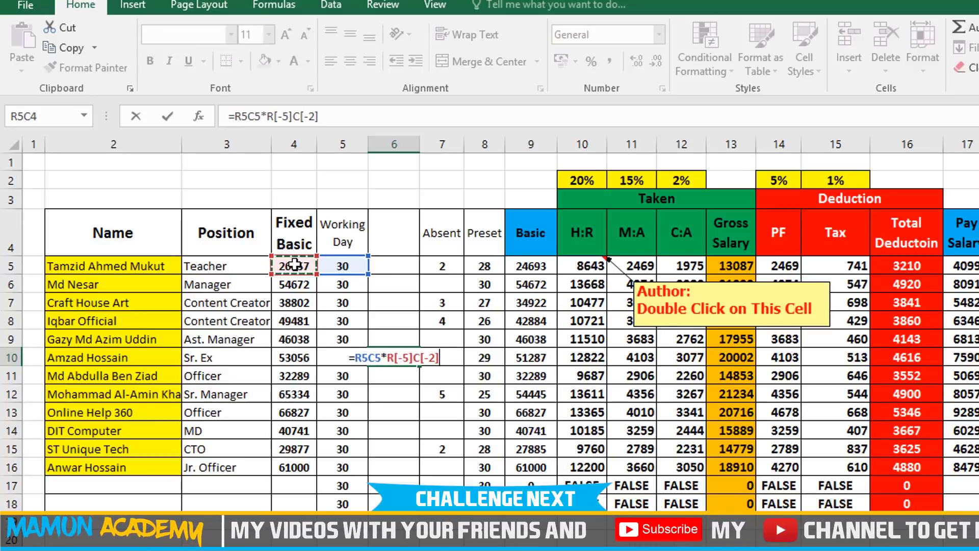
pyautogui.press('F4')
pyautogui.press('Return')
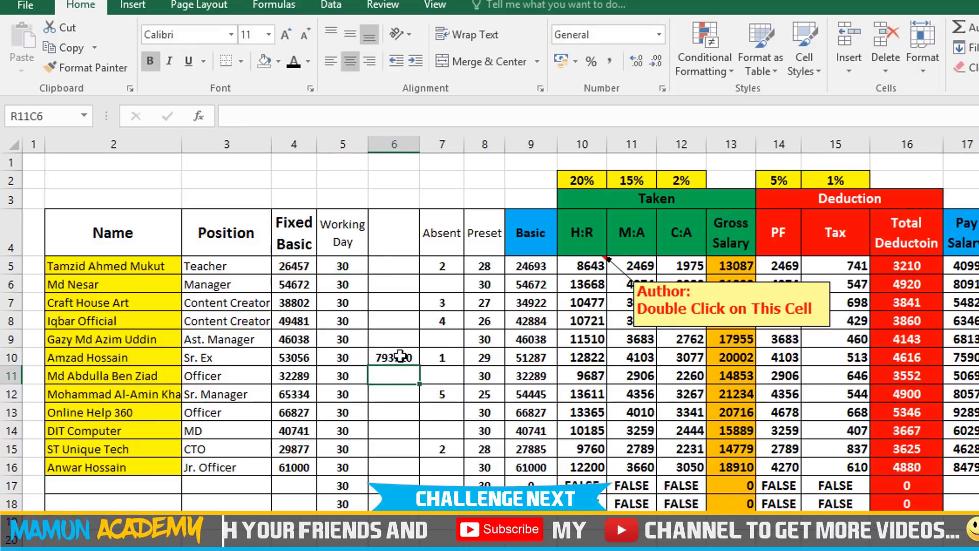
# - Review R10C6's formula, highlighting the R5C5 reference, without changing it
pyautogui.click(400, 355)
pyautogui.doubleClick(400, 356)
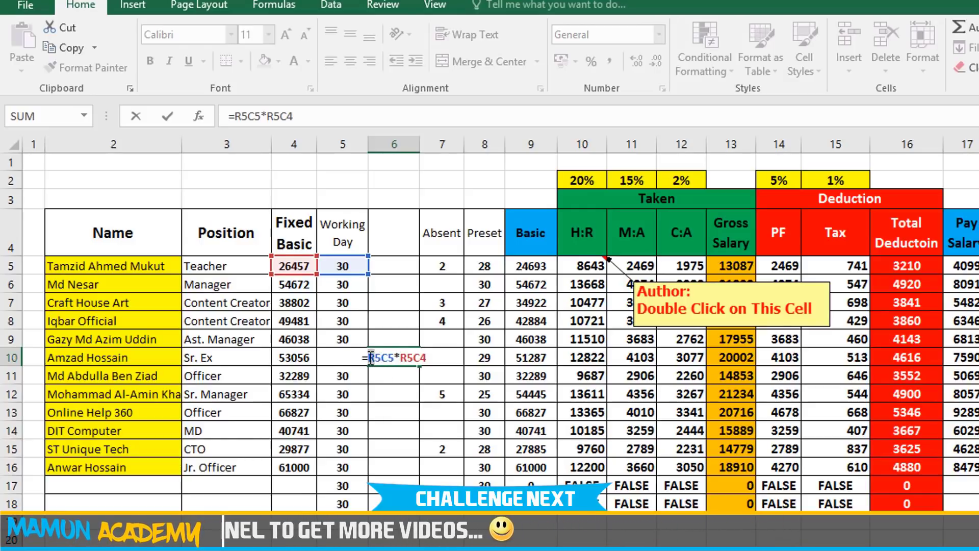
pyautogui.moveTo(381, 359); pyautogui.dragTo(371, 357)
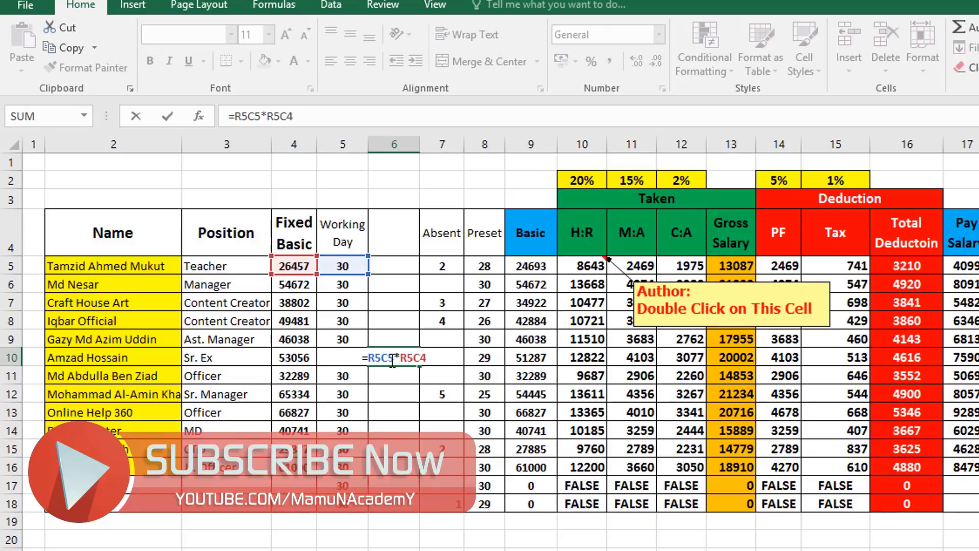
pyautogui.moveTo(395, 357); pyautogui.dragTo(367, 357)
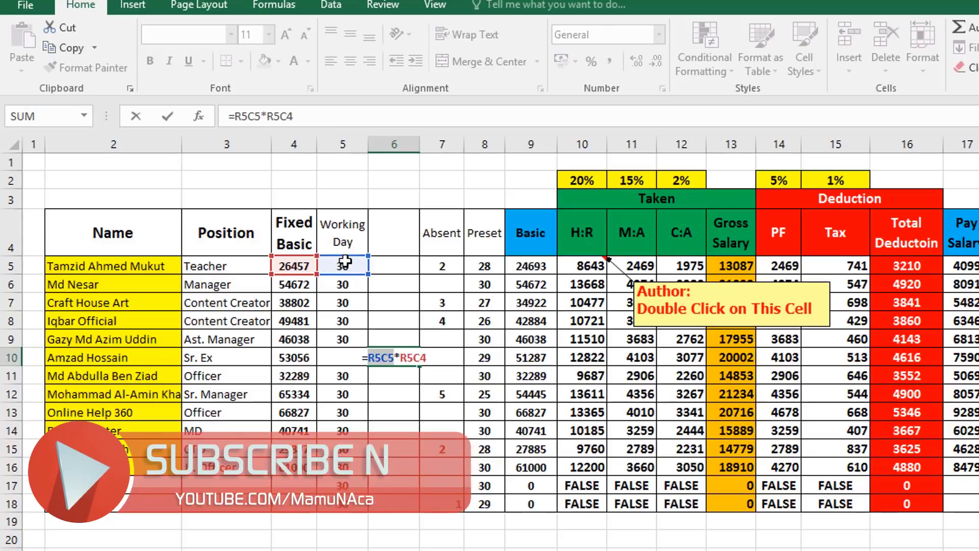
pyautogui.click(414, 363)
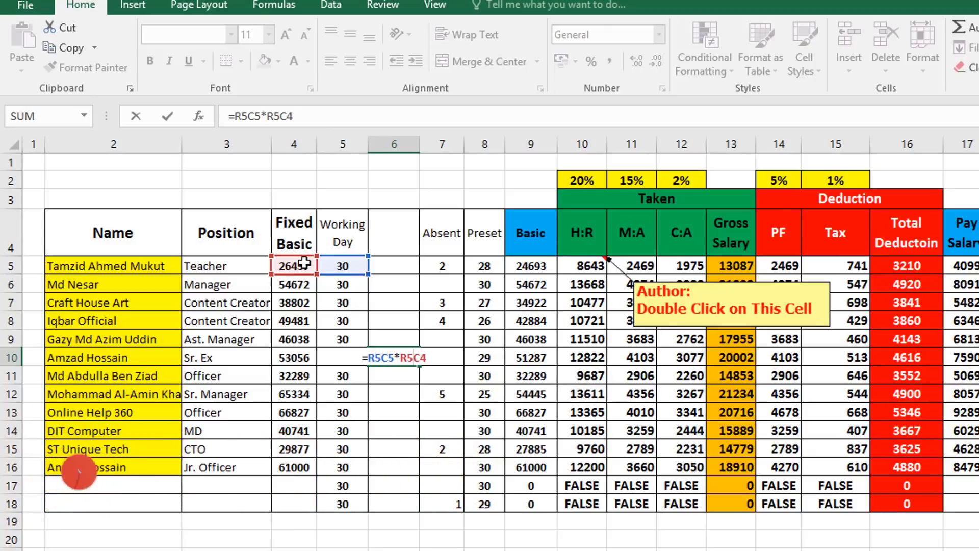
pyautogui.press('Return')
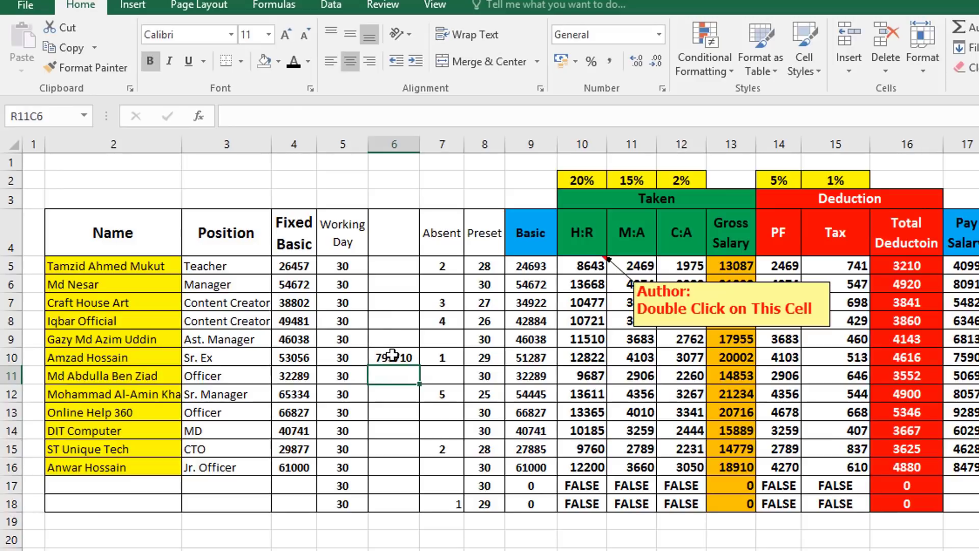
# - Enter =R7C4*R11C15 in R10C6, both references absolute, showing 2.5E+07
pyautogui.click(392, 355)
pyautogui.write('=')
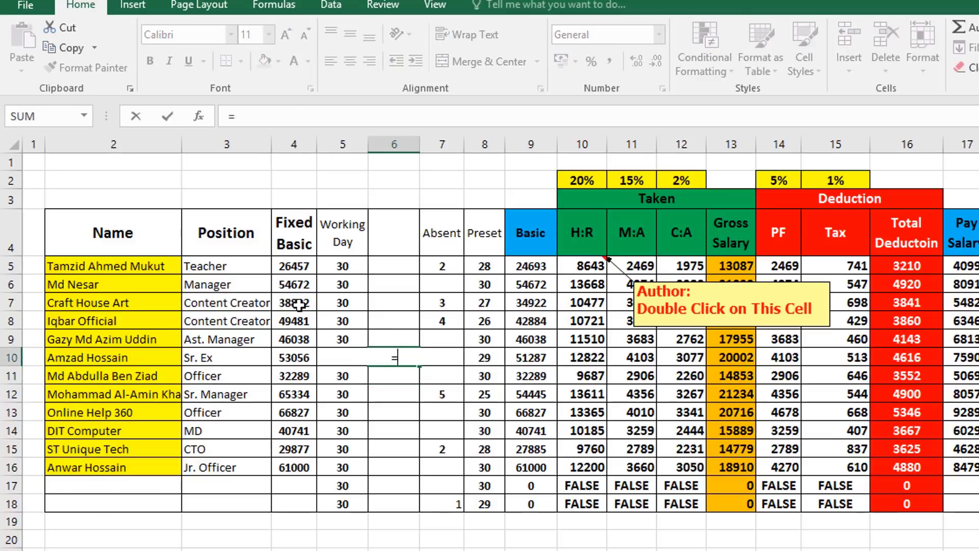
pyautogui.click(299, 305)
pyautogui.write('*')
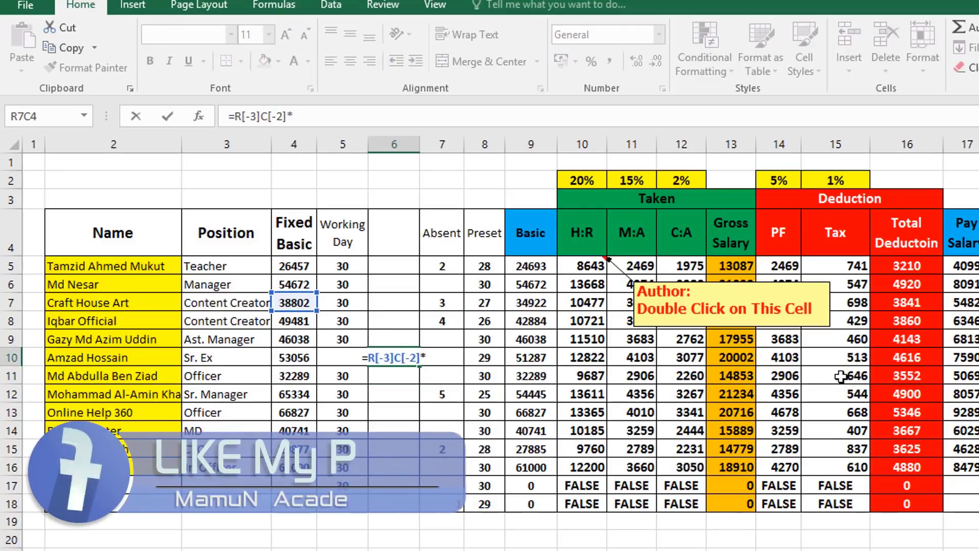
pyautogui.click(840, 377)
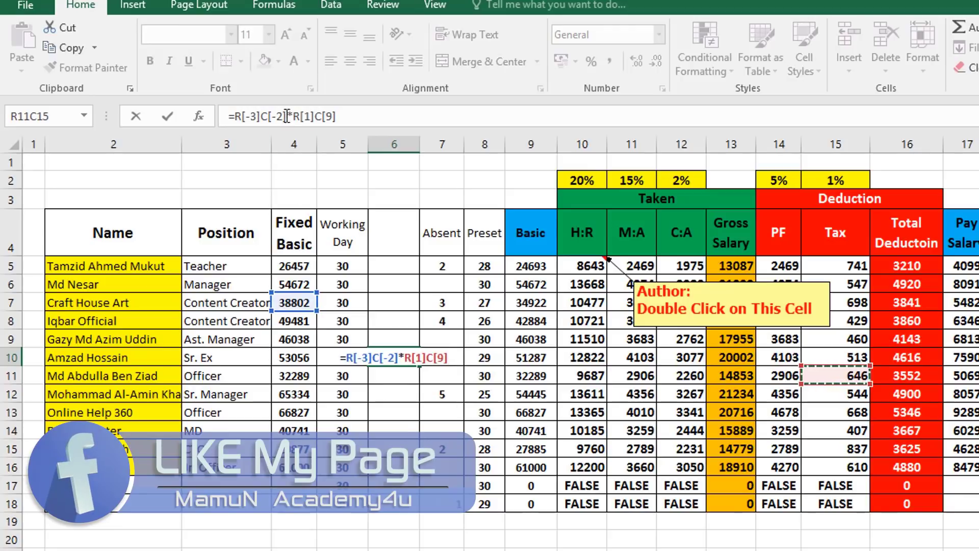
pyautogui.click(288, 116)
pyautogui.press('F4')
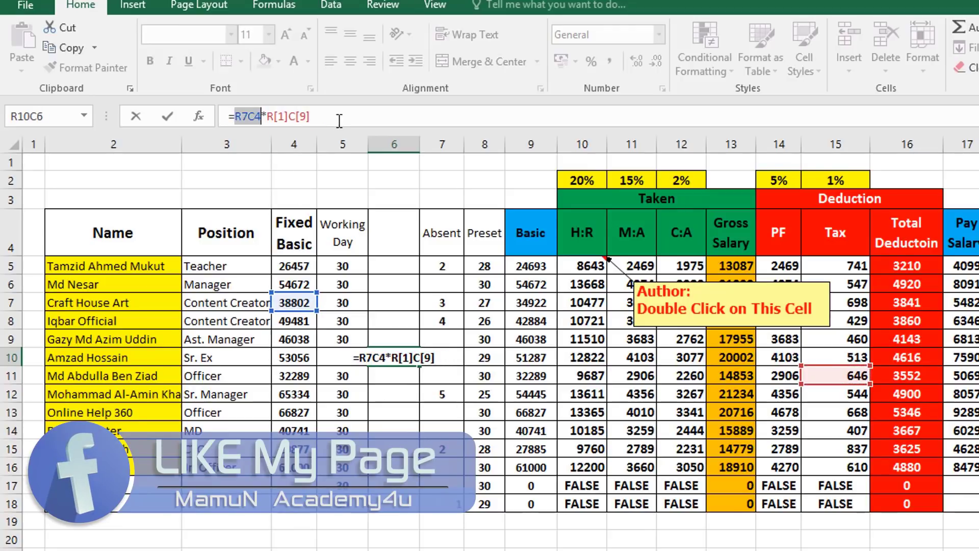
pyautogui.click(340, 116)
pyautogui.press('F4')
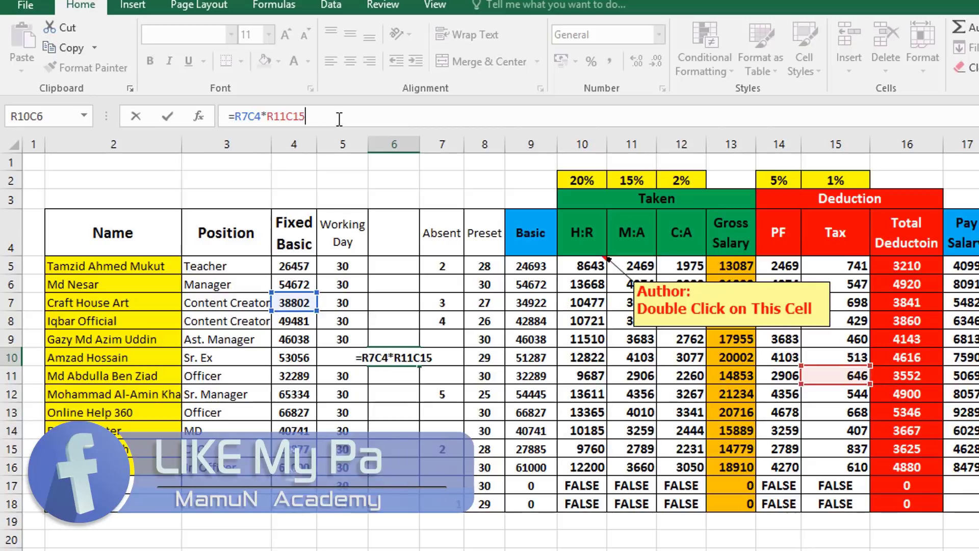
pyautogui.press('F4')
pyautogui.press('Return')
# - Review R10C6's formula, highlighting the R7C4 reference, leaving it unchanged
pyautogui.click(372, 357)
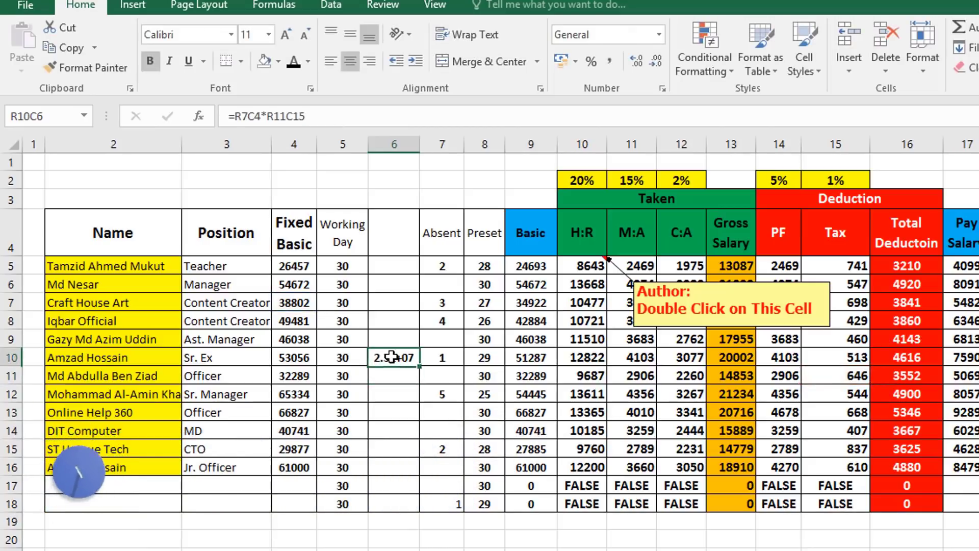
pyautogui.doubleClick(372, 357)
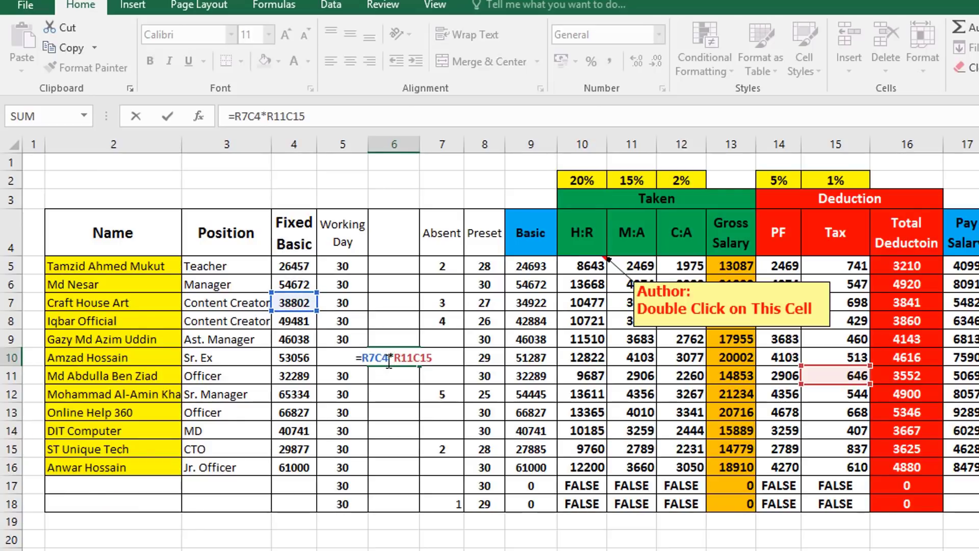
pyautogui.moveTo(387, 360); pyautogui.dragTo(363, 360)
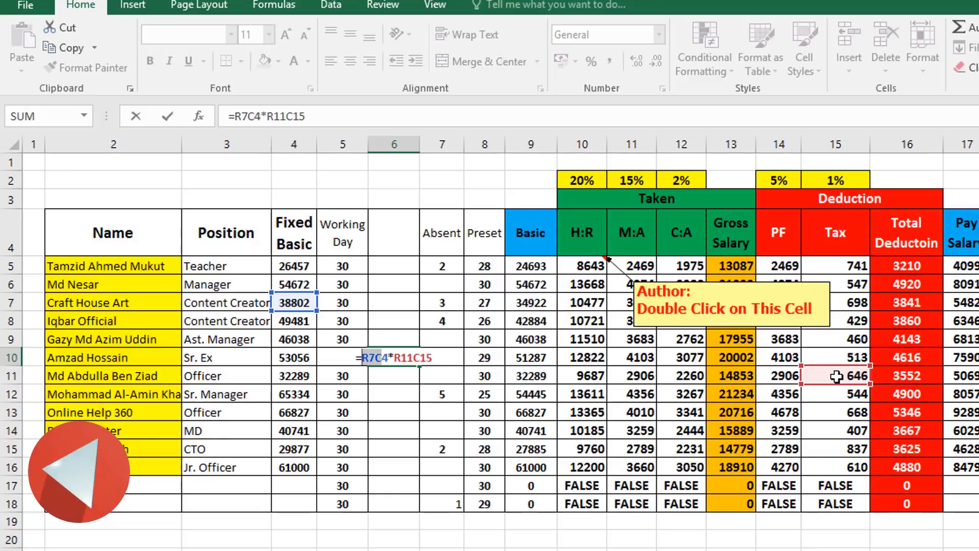
pyautogui.press('Return')
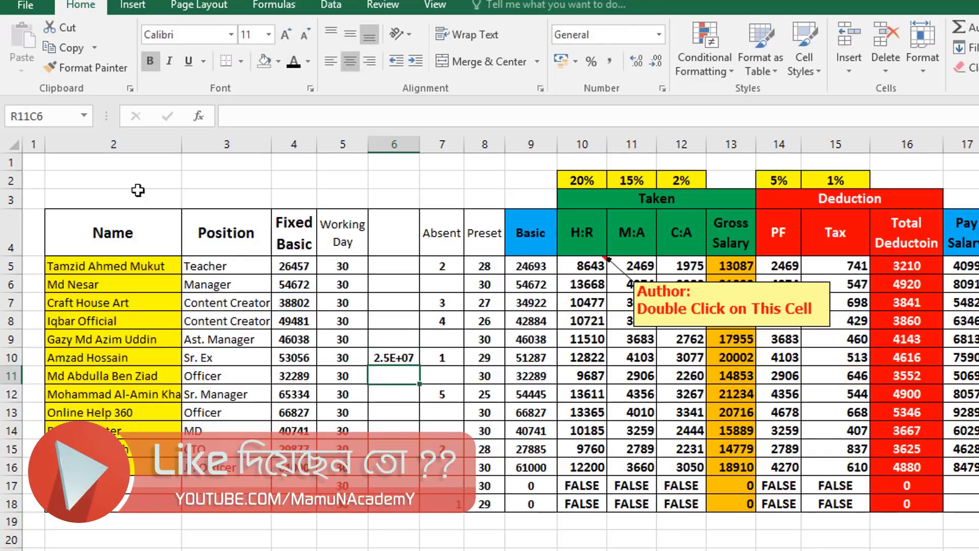
pyautogui.click(35, 164)
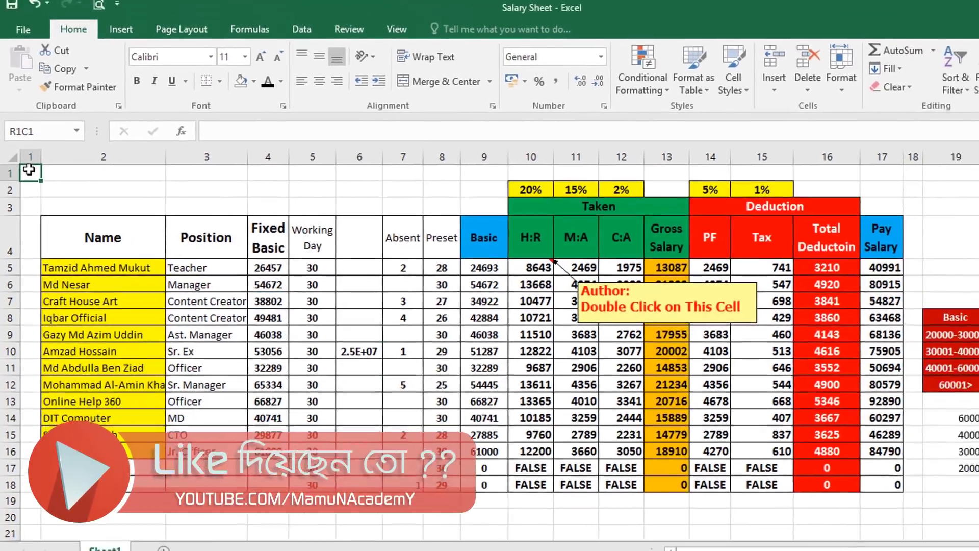
pyautogui.hotkey('ctrl', 'Right')
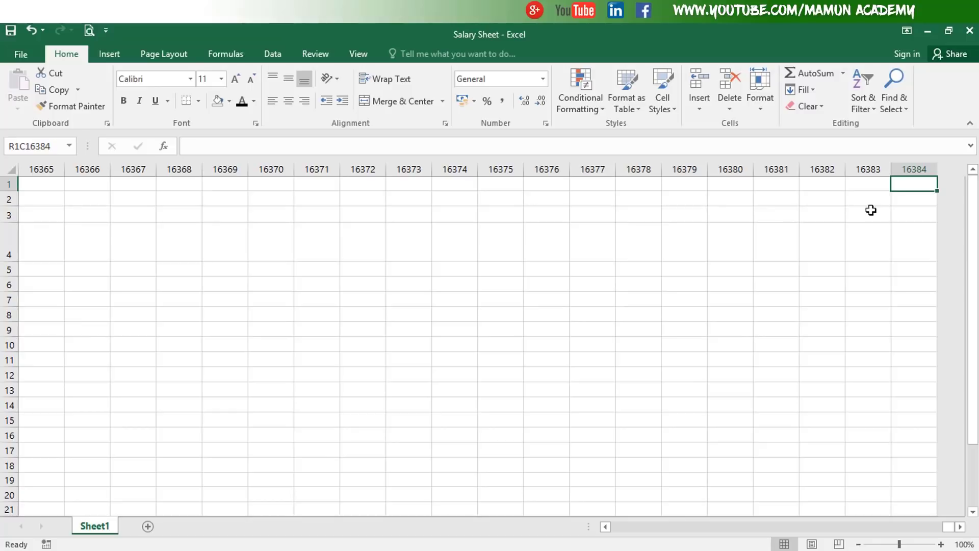
pyautogui.hotkey('ctrl', 'Left')
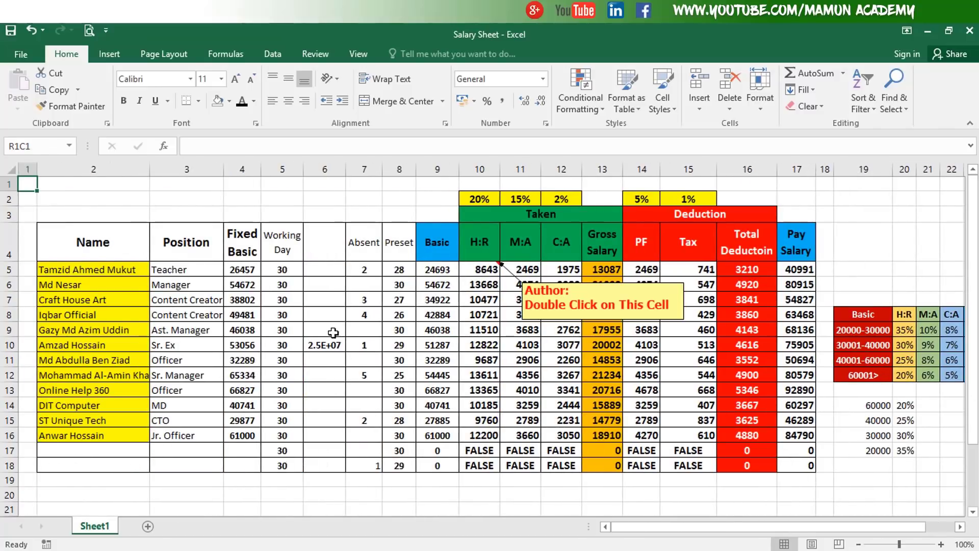
# - Select R9C6:R12C6 and delete their contents, removing R10C6's 2.5E+07 formula
pyautogui.moveTo(327, 331); pyautogui.dragTo(322, 369)
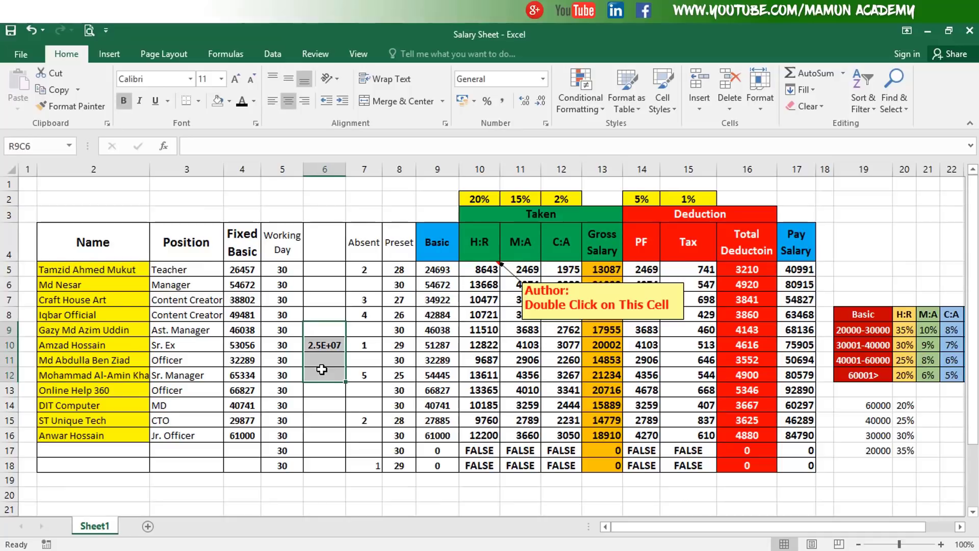
pyautogui.press('Delete')
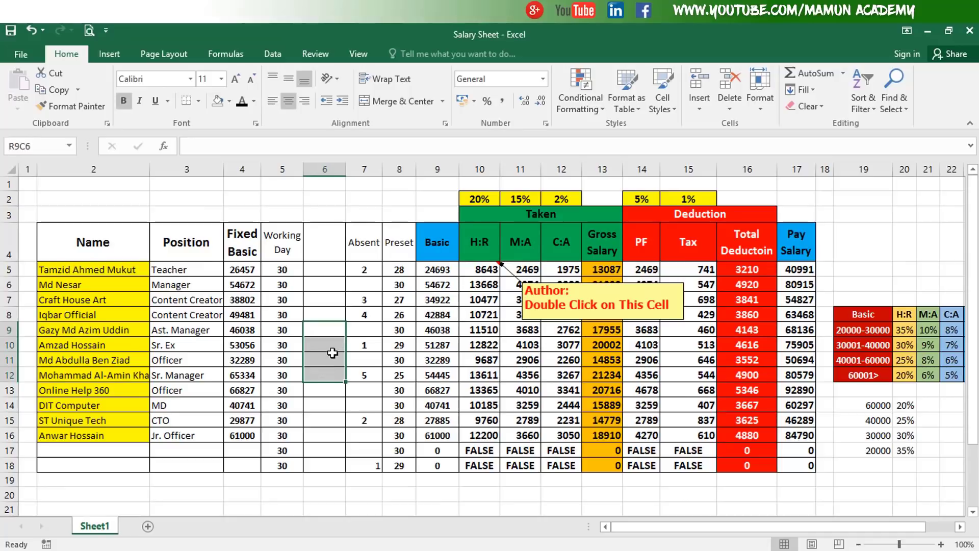